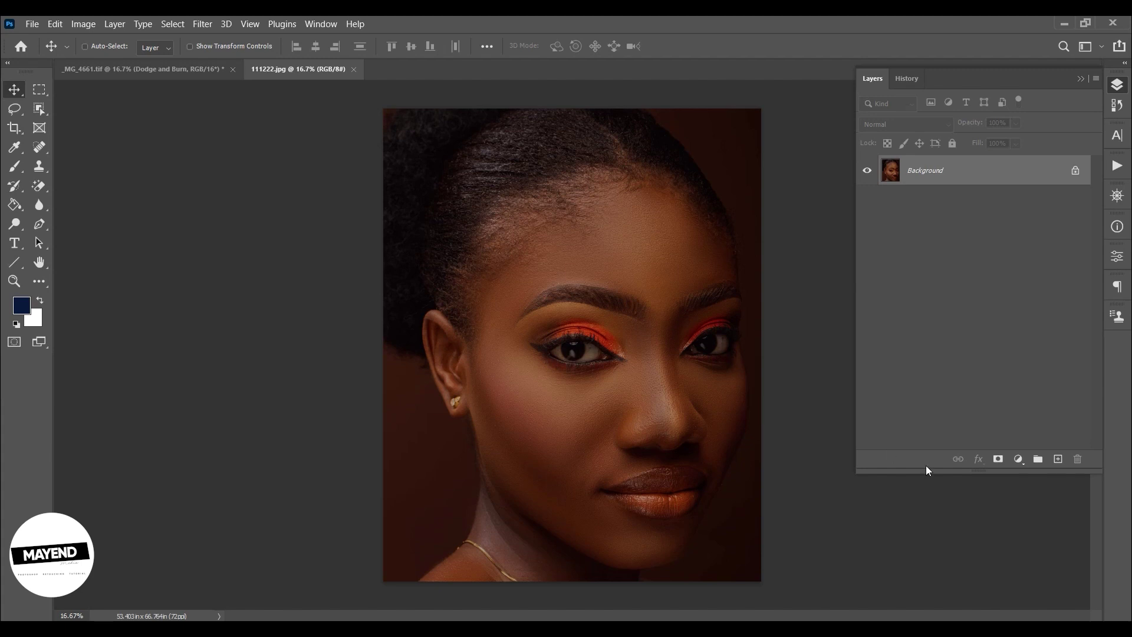
Add a Curves adjustment layer and brighten the midtones by raising the RGB curve to input 105, output 145
click(1019, 460)
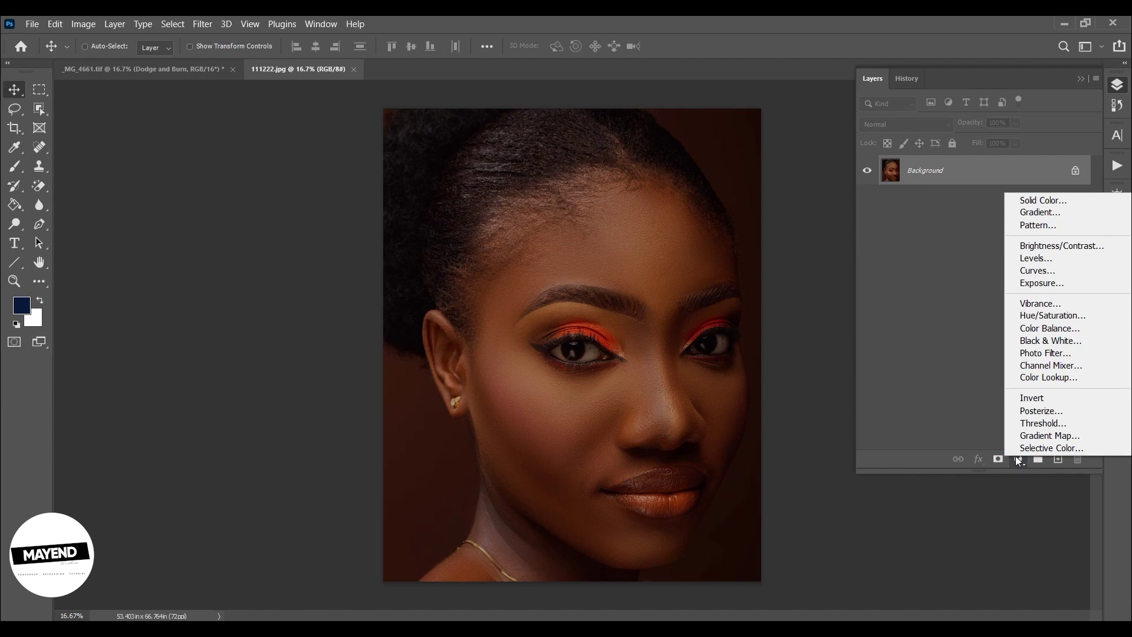
click(1074, 270)
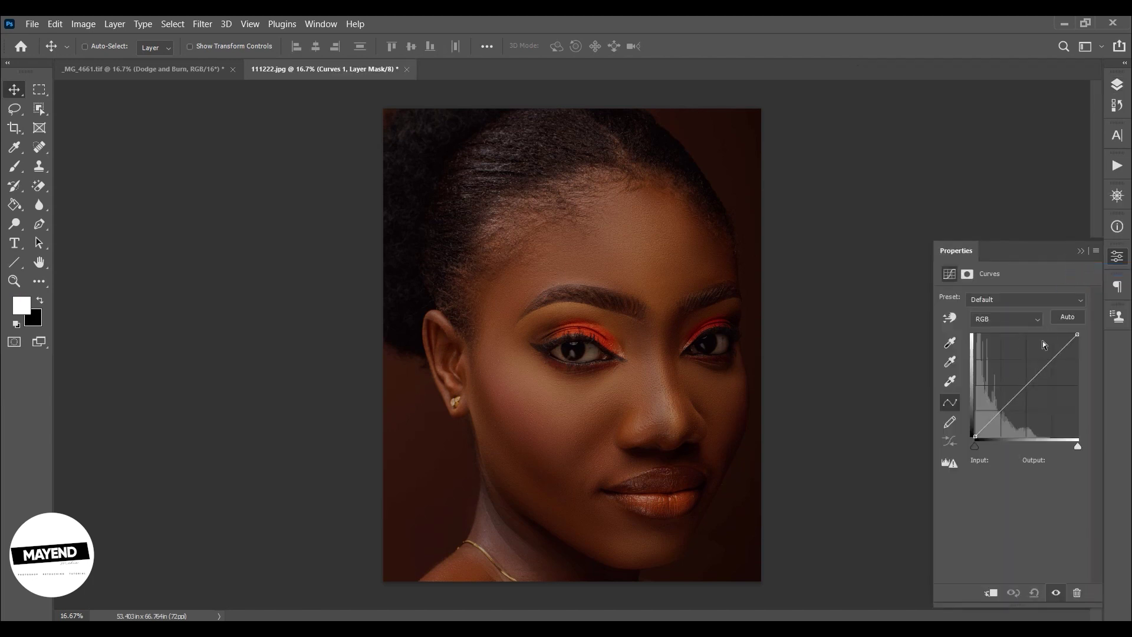
drag(1024, 383, 1018, 378)
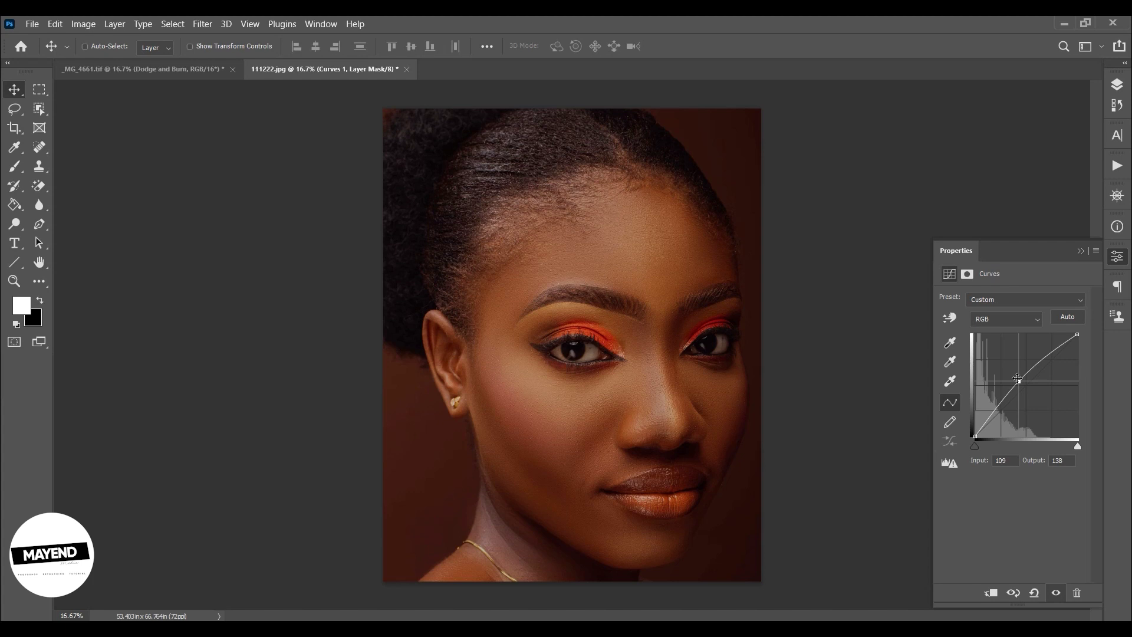
click(1018, 379)
drag(1018, 378, 1015, 375)
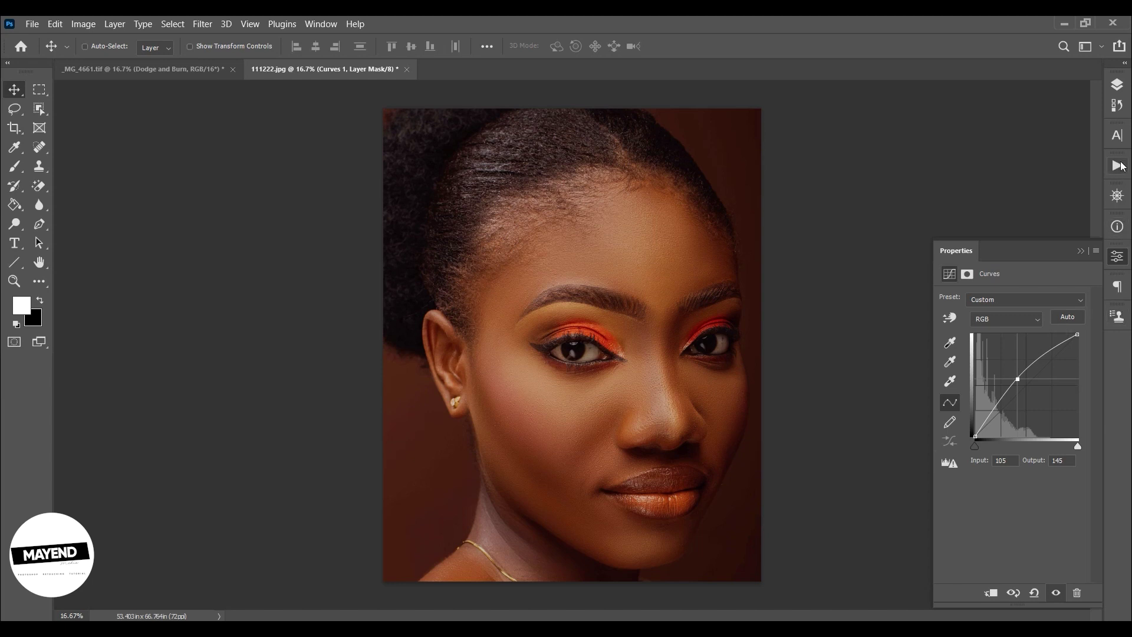
Duplicate the Curves layer and darken the copy by pulling its curve point down to input 162, output 121
click(1118, 86)
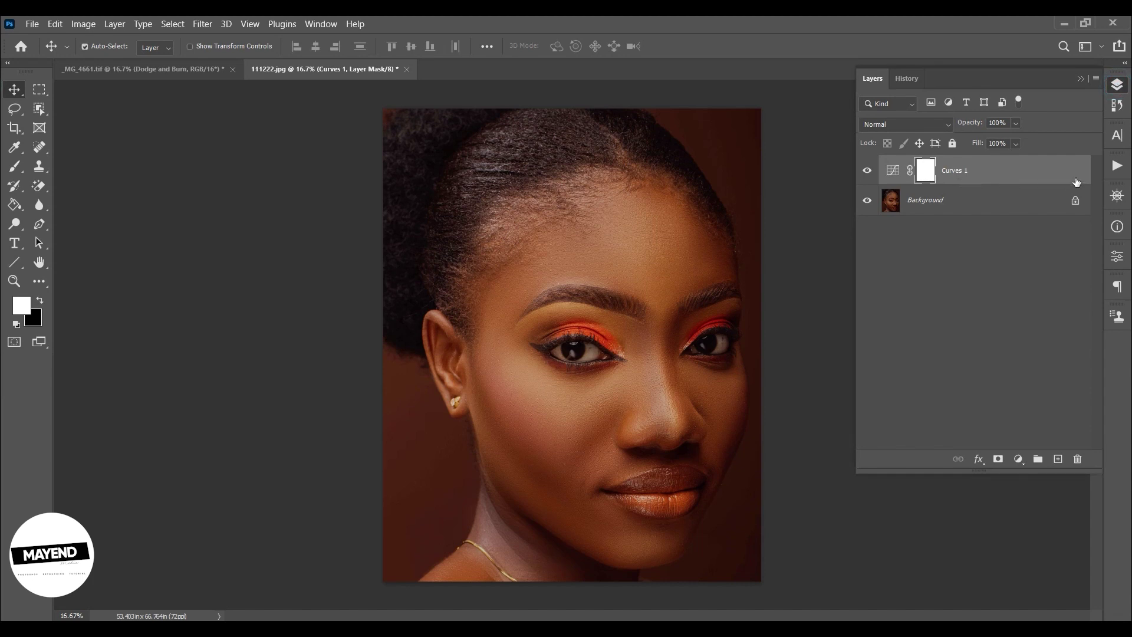
key(ctrl+j)
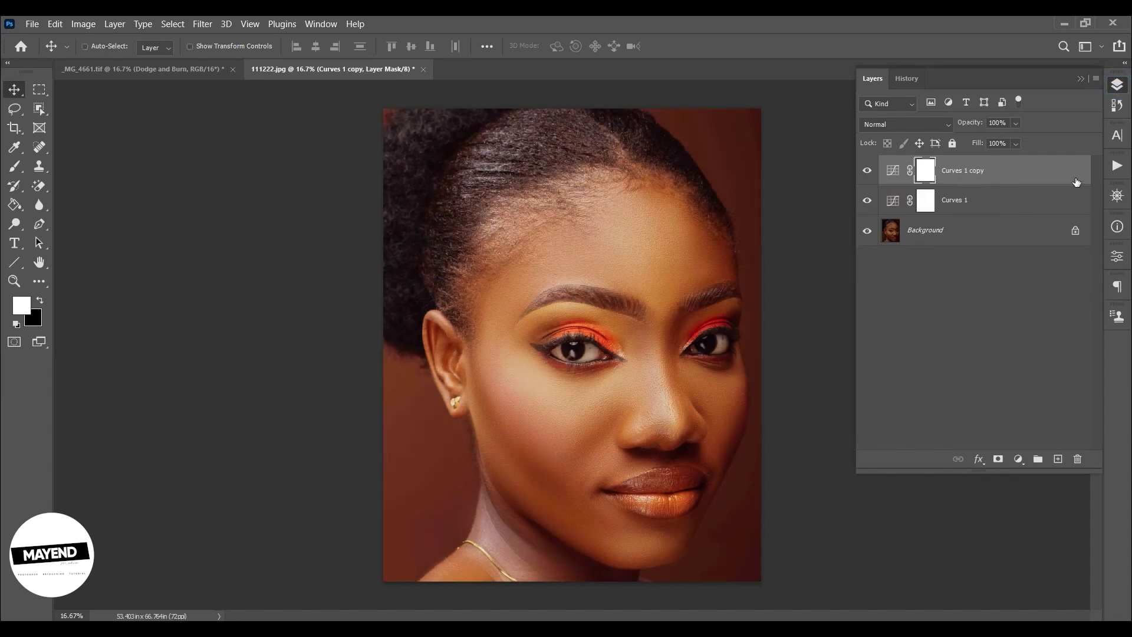
double_click(888, 177)
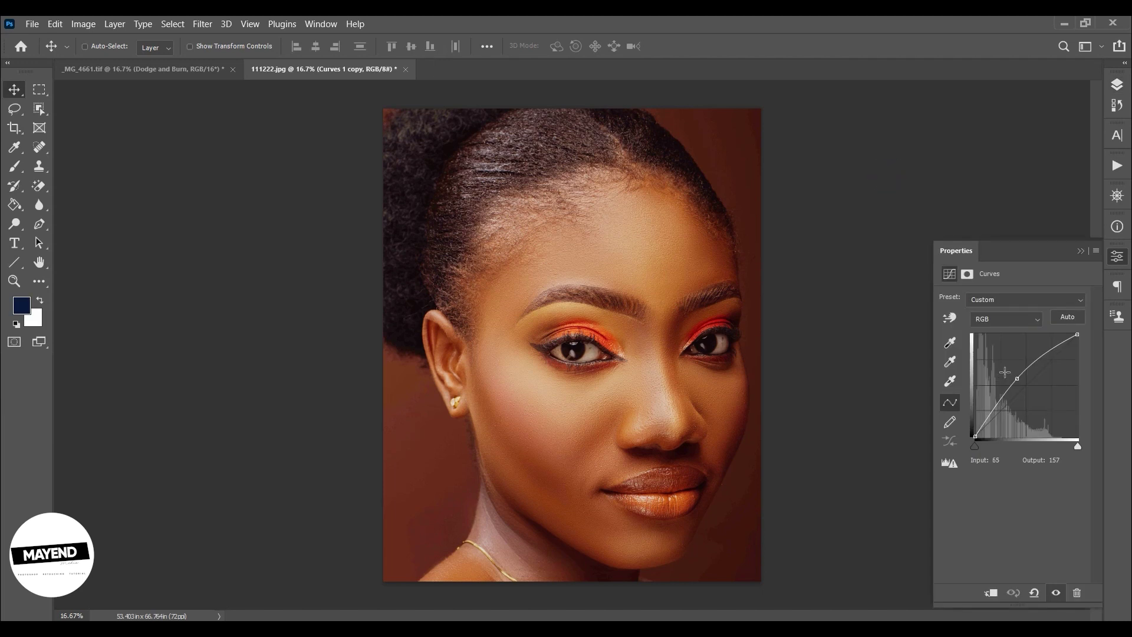
click(1017, 378)
drag(1016, 378, 1038, 387)
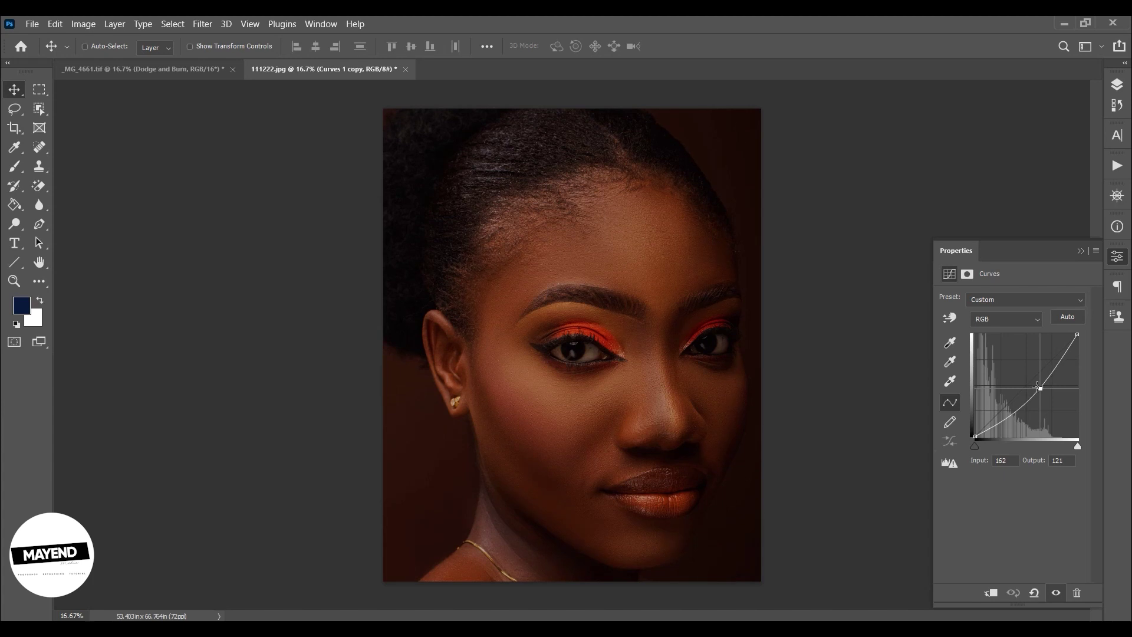
click(1121, 88)
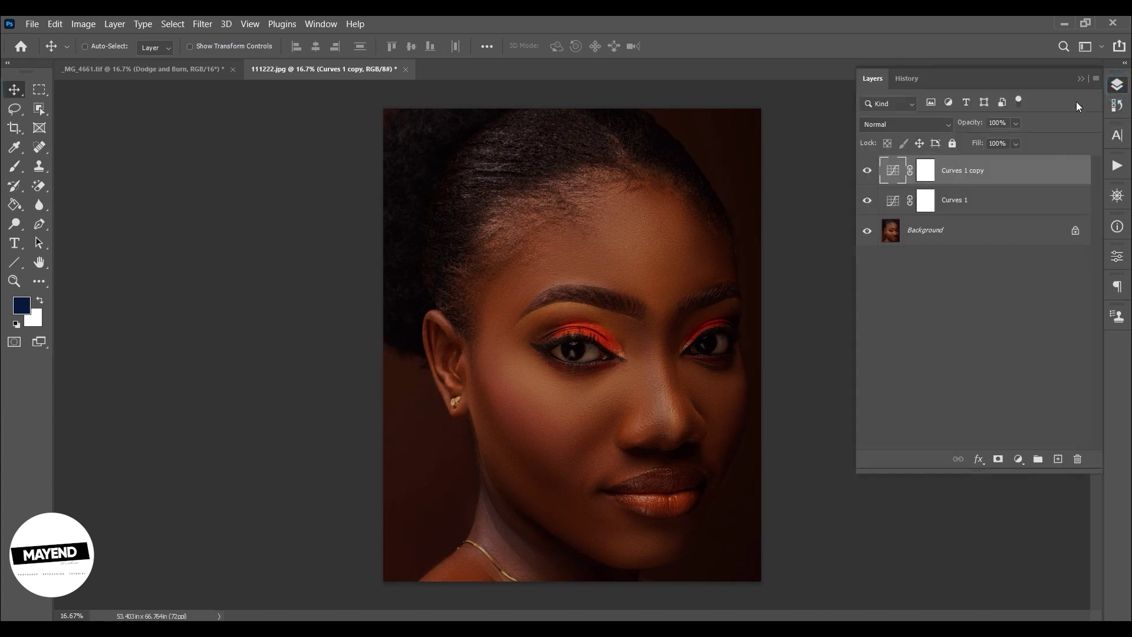
Rename the darkening curves layer Burn and the brightening curves layer Dodge
click(925, 173)
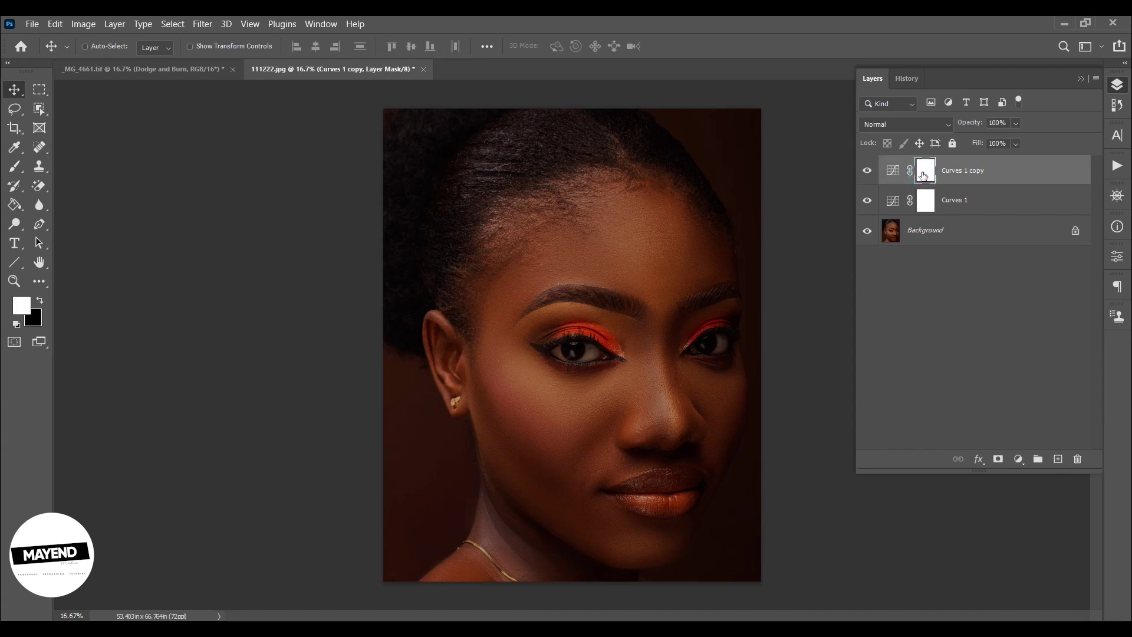
click(867, 171)
click(867, 171)
double_click(959, 170)
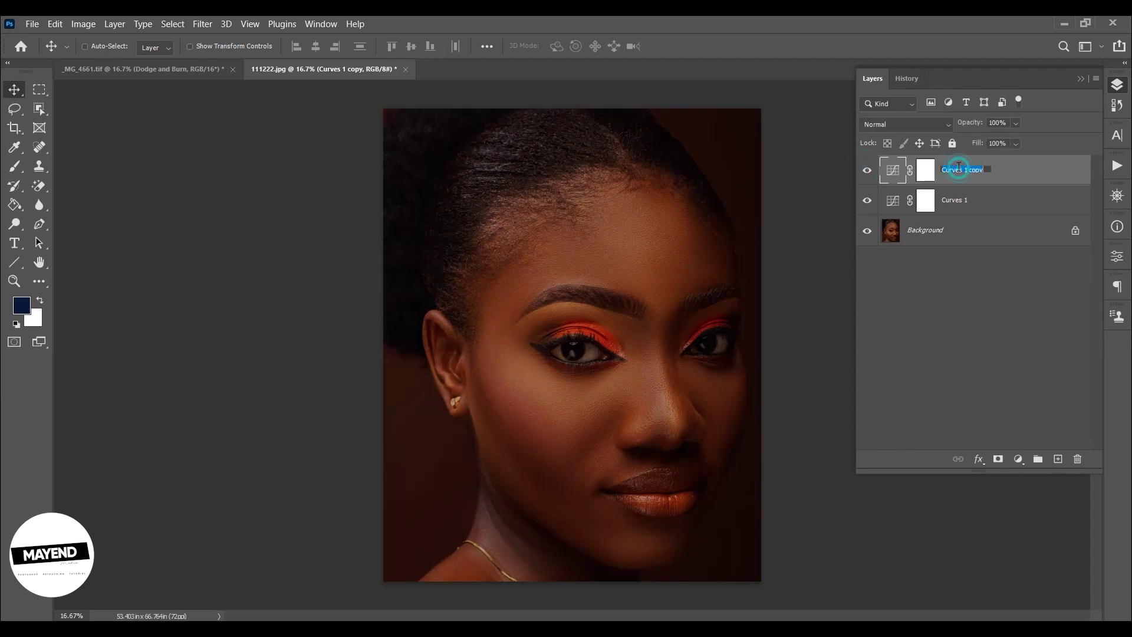
text(Burn)
key(Return)
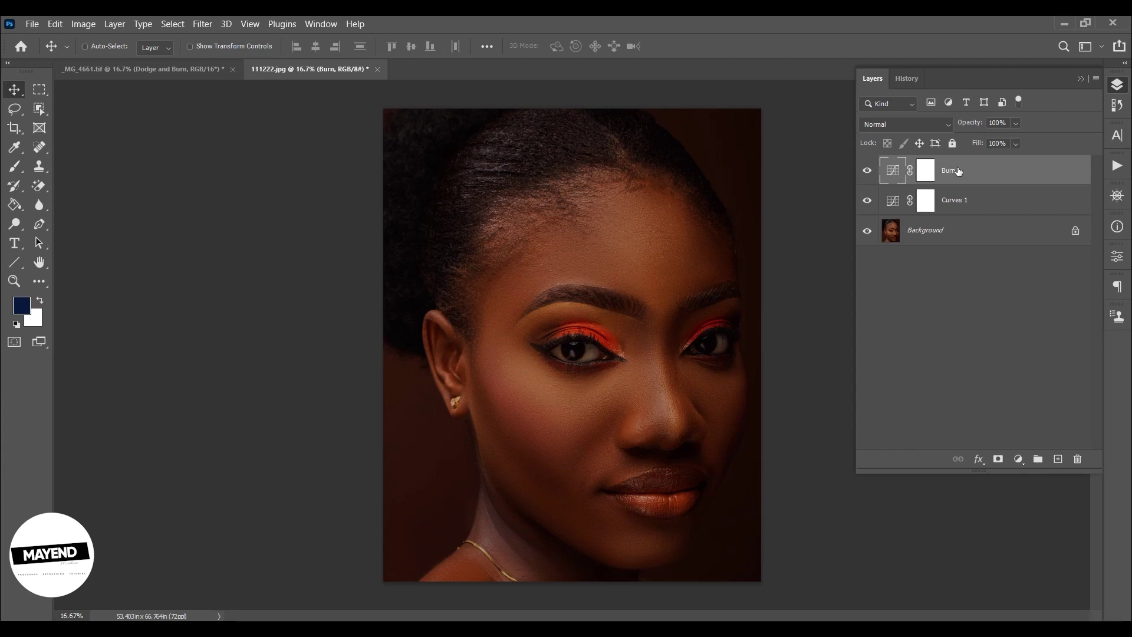
double_click(951, 199)
text(Dodge)
key(Return)
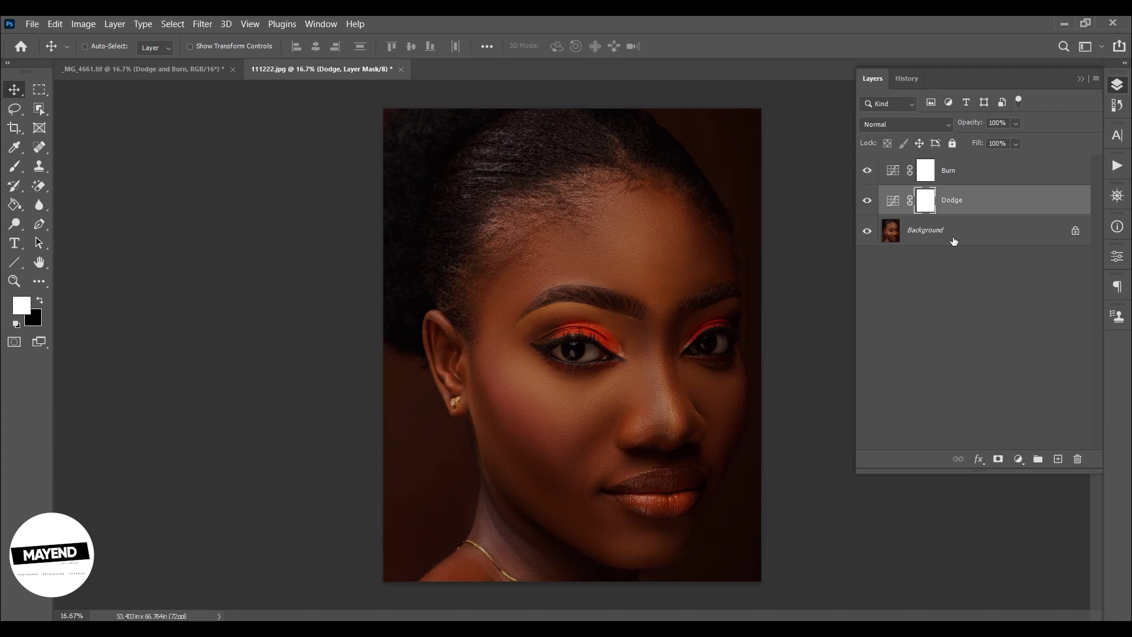
Invert the layer masks of both the Dodge and Burn layers to black
key(ctrl+i)
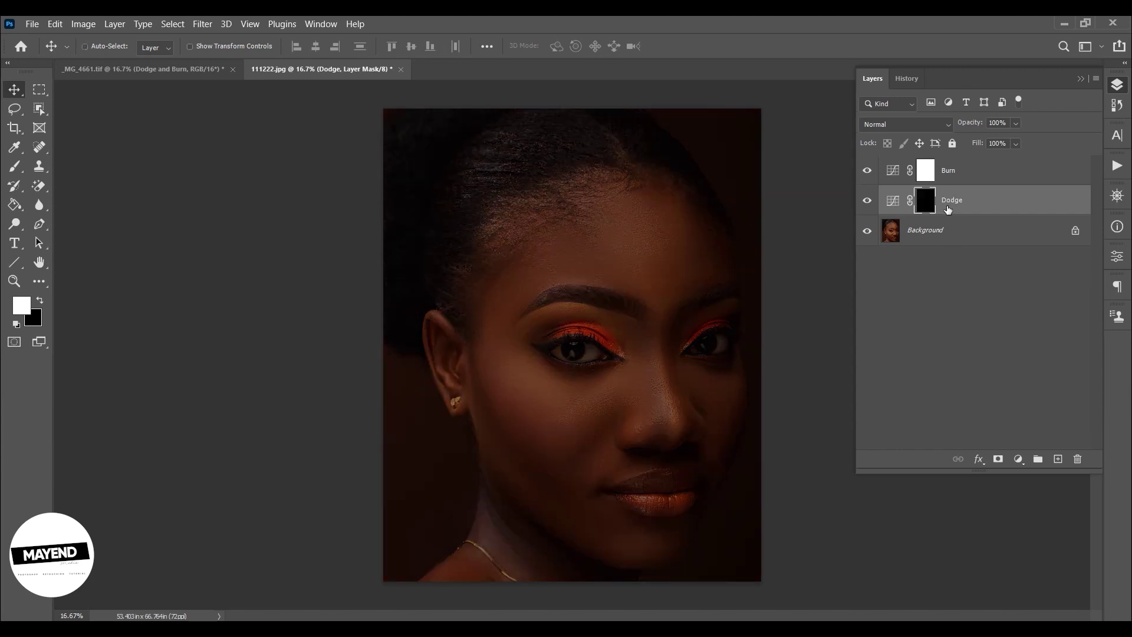
click(927, 173)
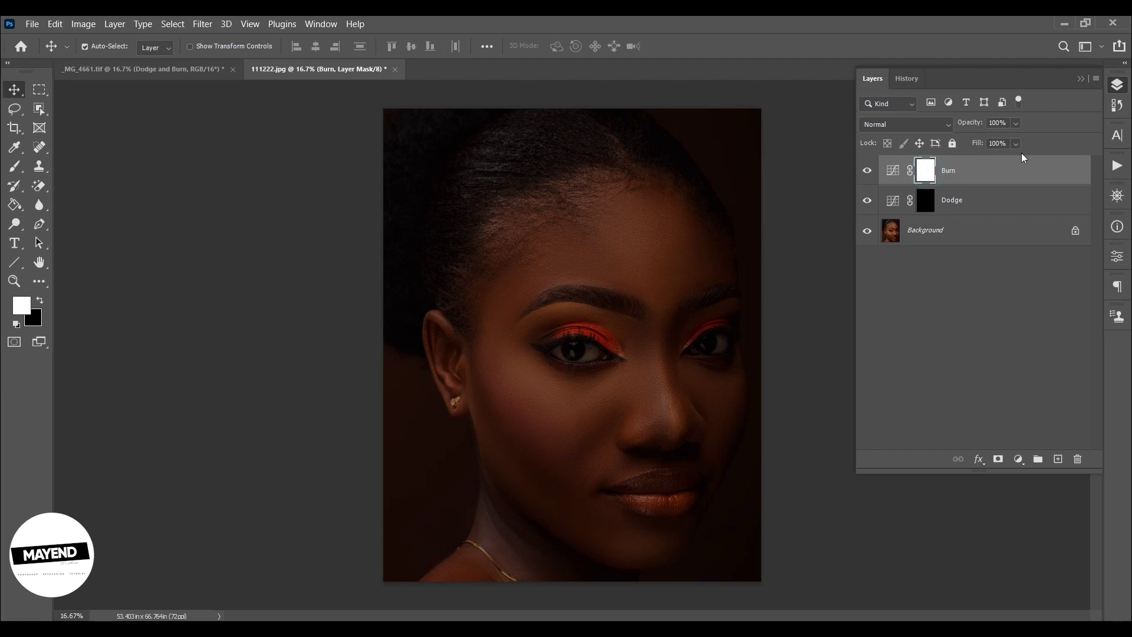
key(ctrl+i)
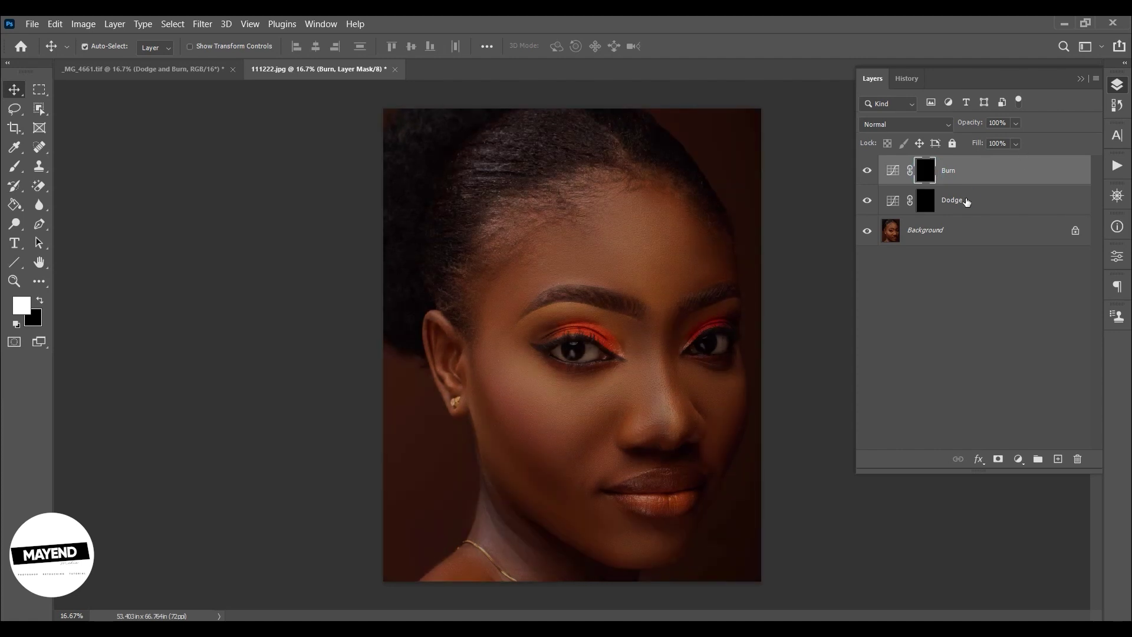
Group the Burn and Dodge layers into a folder named DB and expand it
shift+click(967, 201)
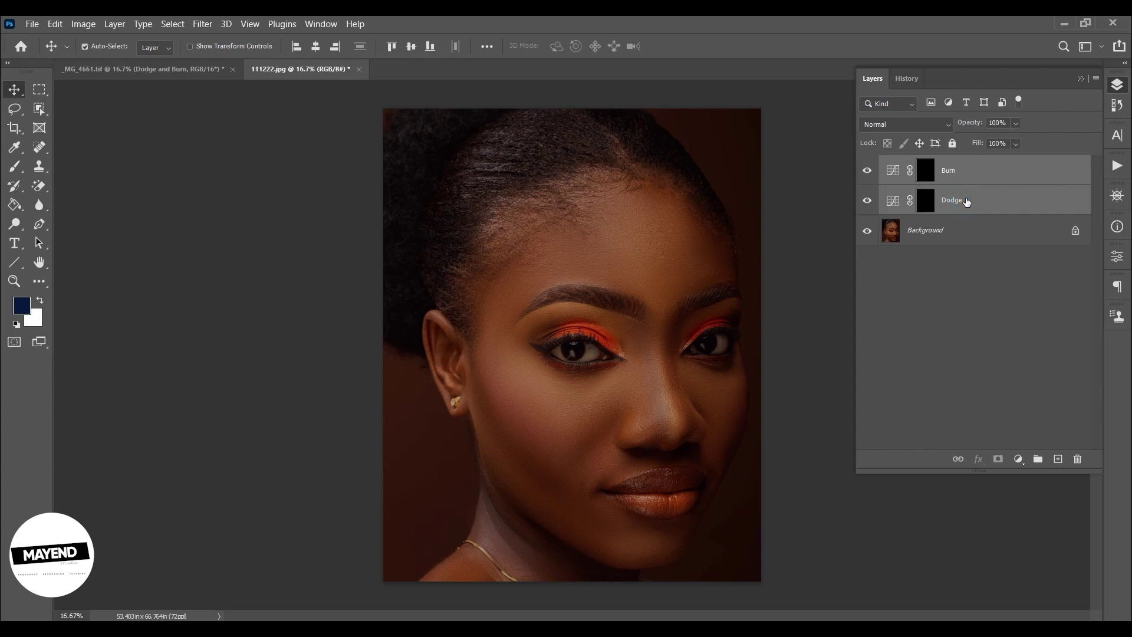
key(ctrl+g)
double_click(918, 164)
text(DB)
key(Return)
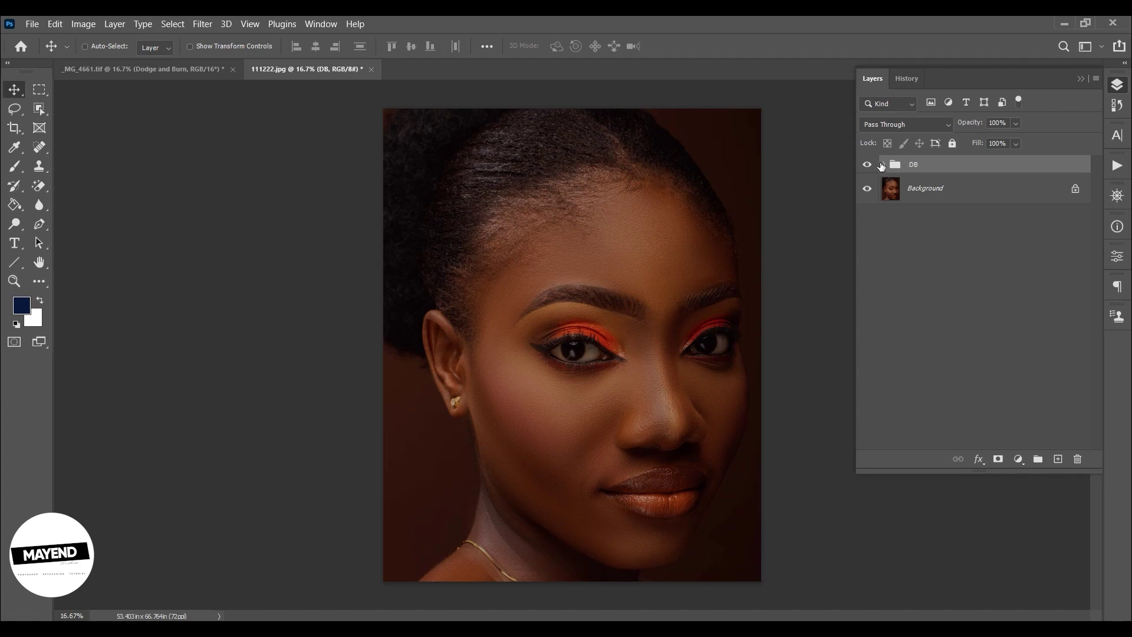
click(884, 165)
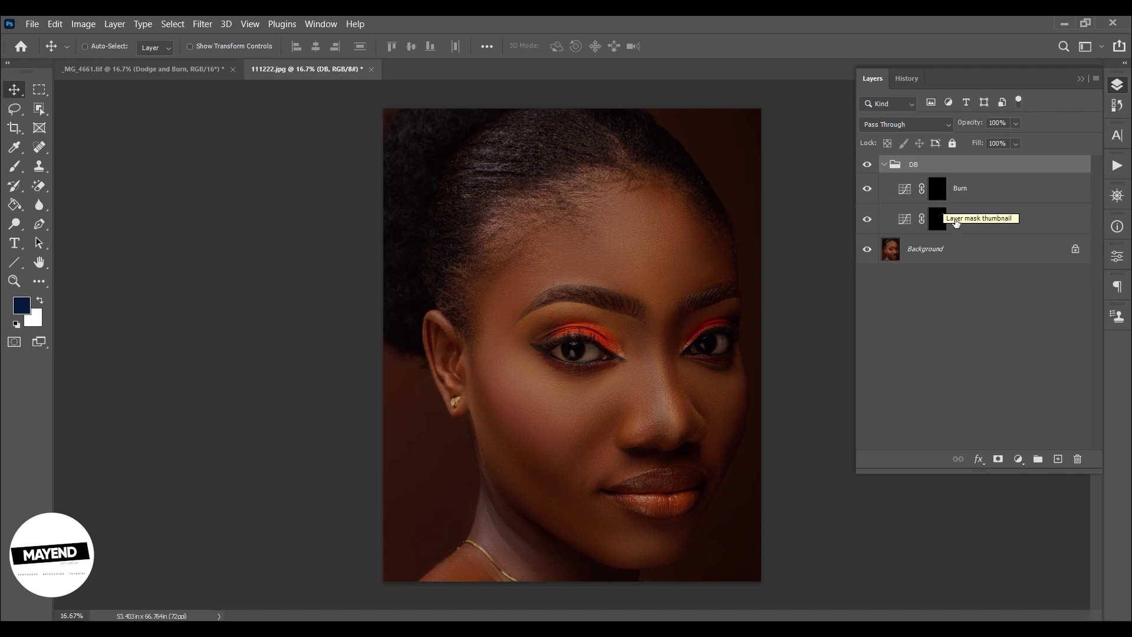
Target the Dodge layer's mask and set up the Brush tool with a soft 161 px tip
click(938, 219)
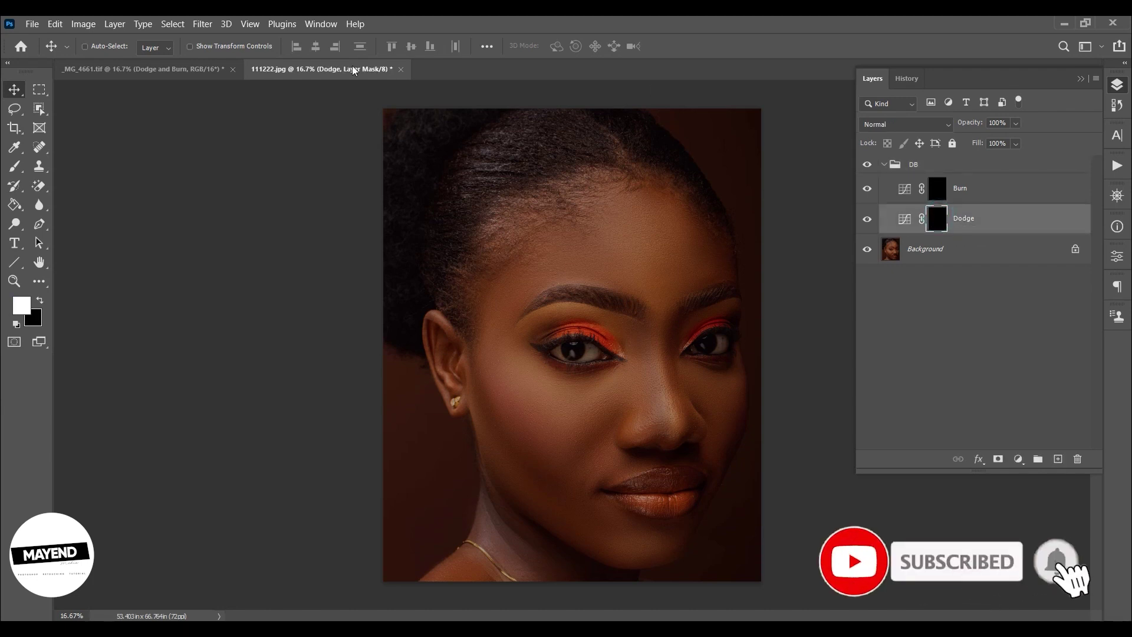
click(17, 168)
click(105, 47)
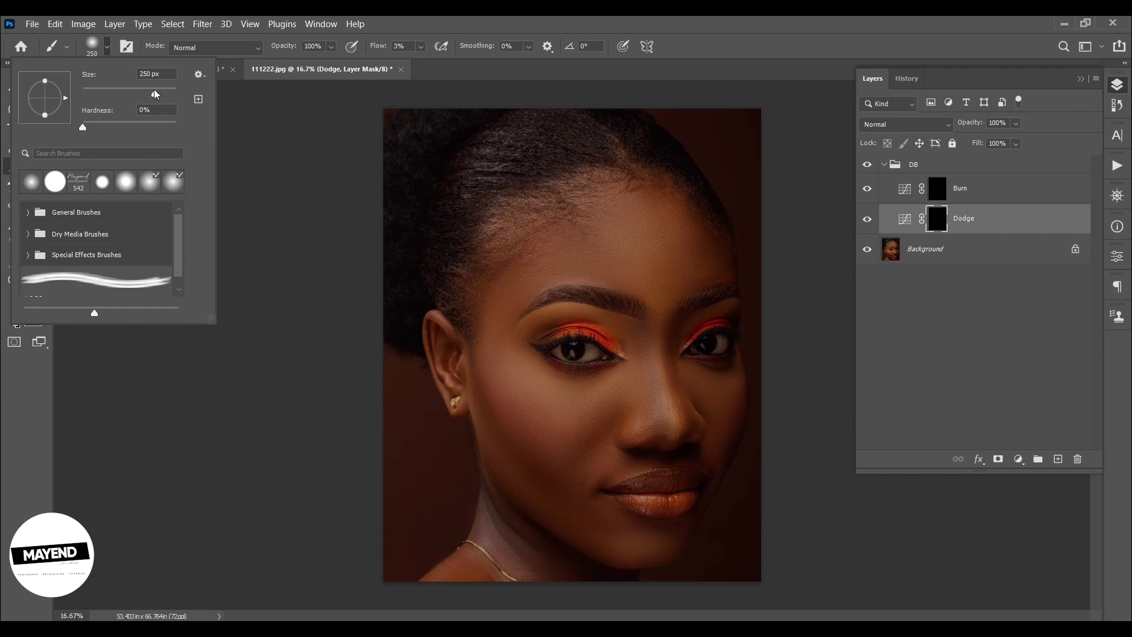
mouse_move(155, 93)
mouse_down()
mouse_move(115, 94)
mouse_move(168, 94)
mouse_move(145, 94)
mouse_up()
click(404, 46)
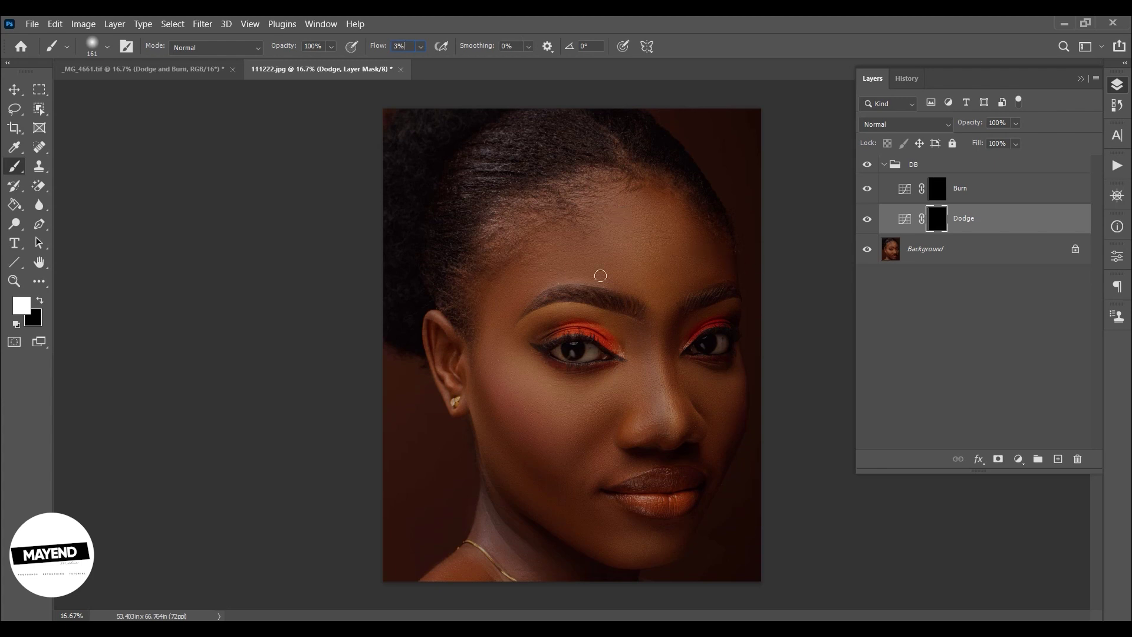
Create a new empty layer and place it above the DB group
click(929, 171)
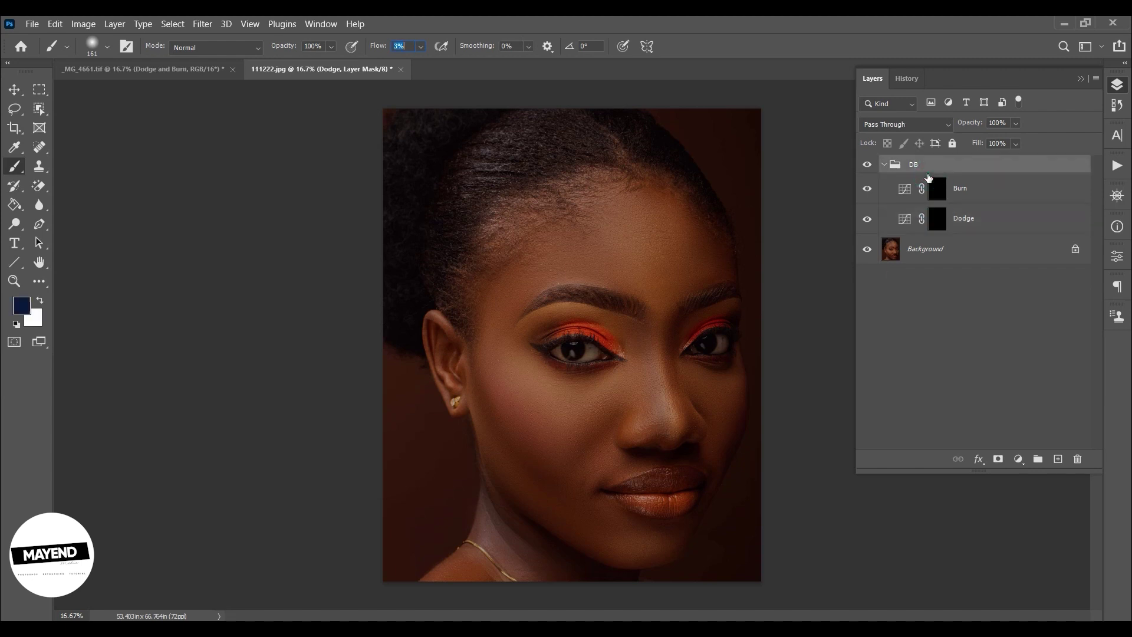
click(1055, 462)
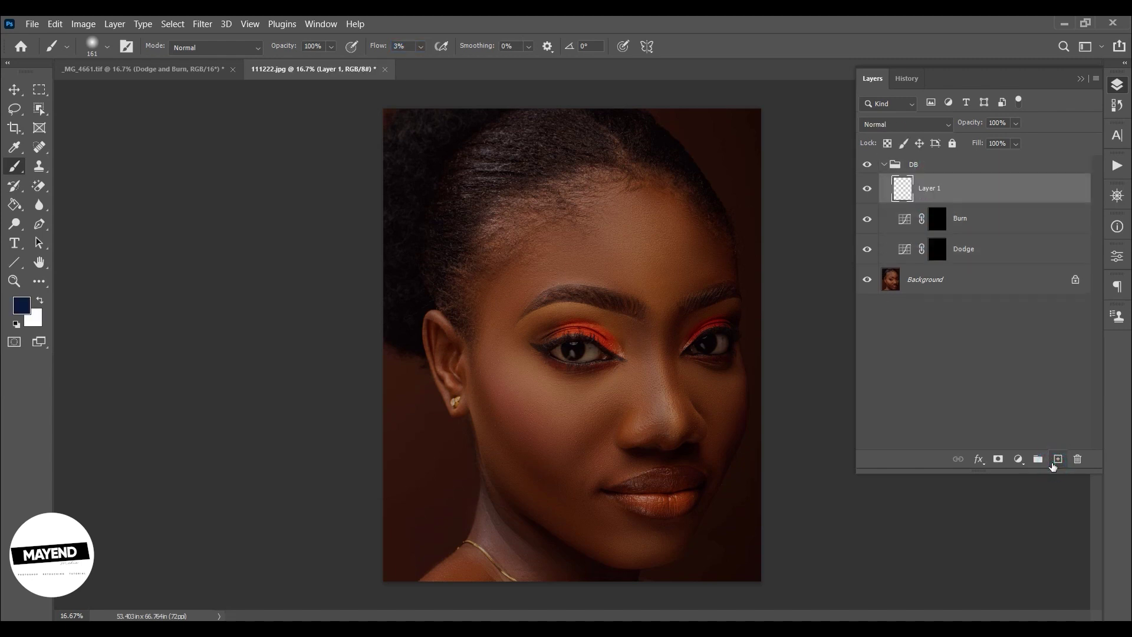
key(ctrl+bracketleft)
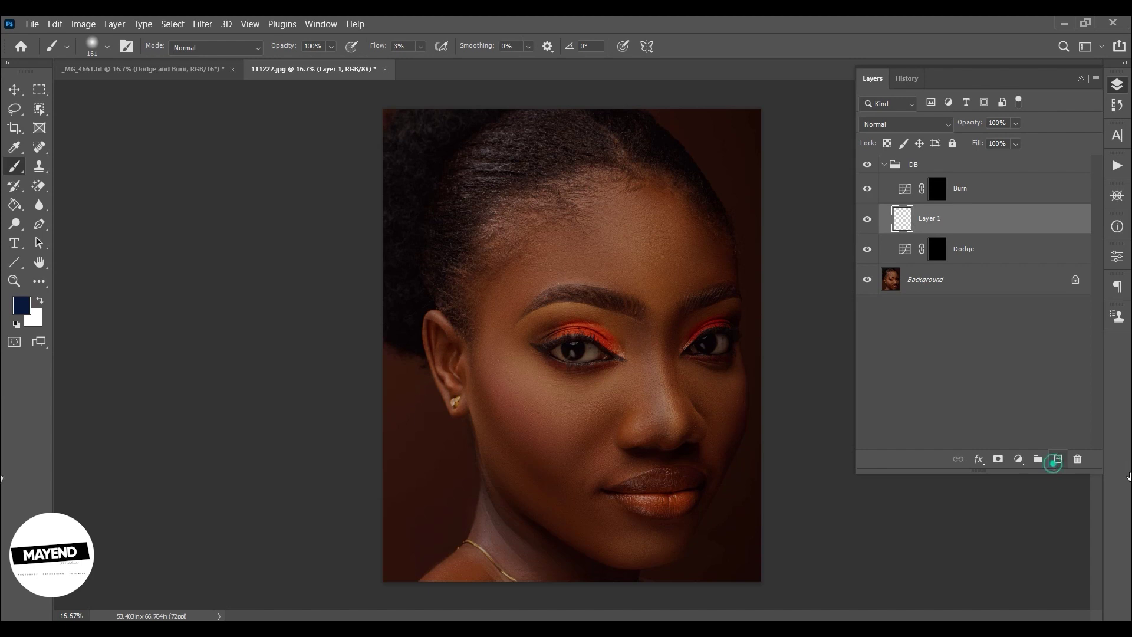
key(ctrl+bracketright)
key(ctrl+bracketright)
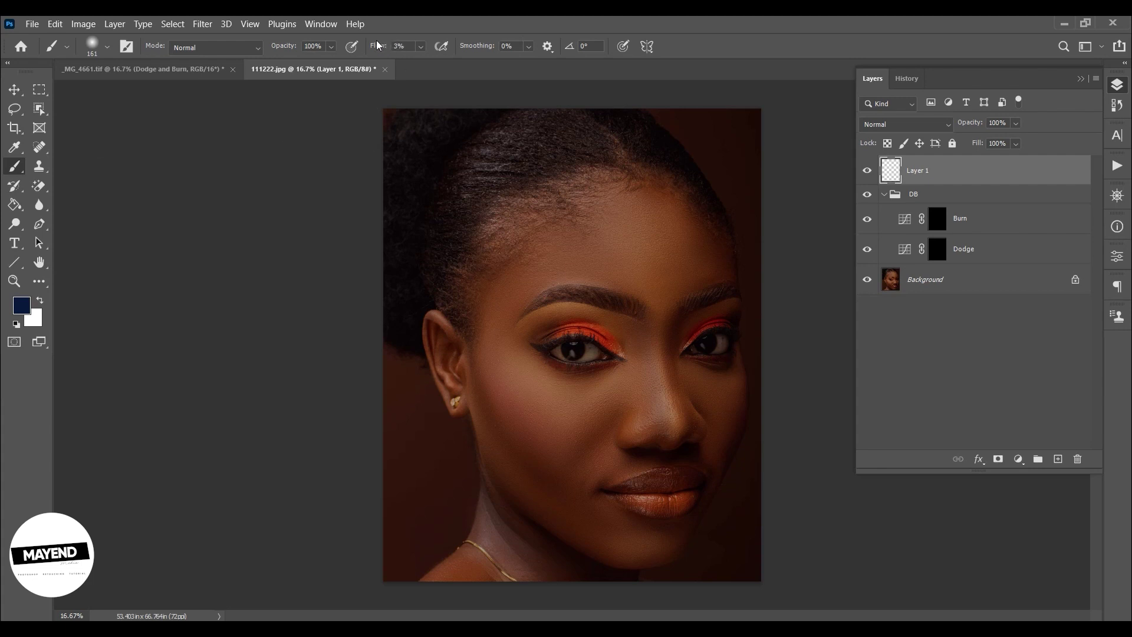
Set the brush to 100% flow, full hardness and a size of 86 px
drag(377, 45, 416, 46)
click(107, 47)
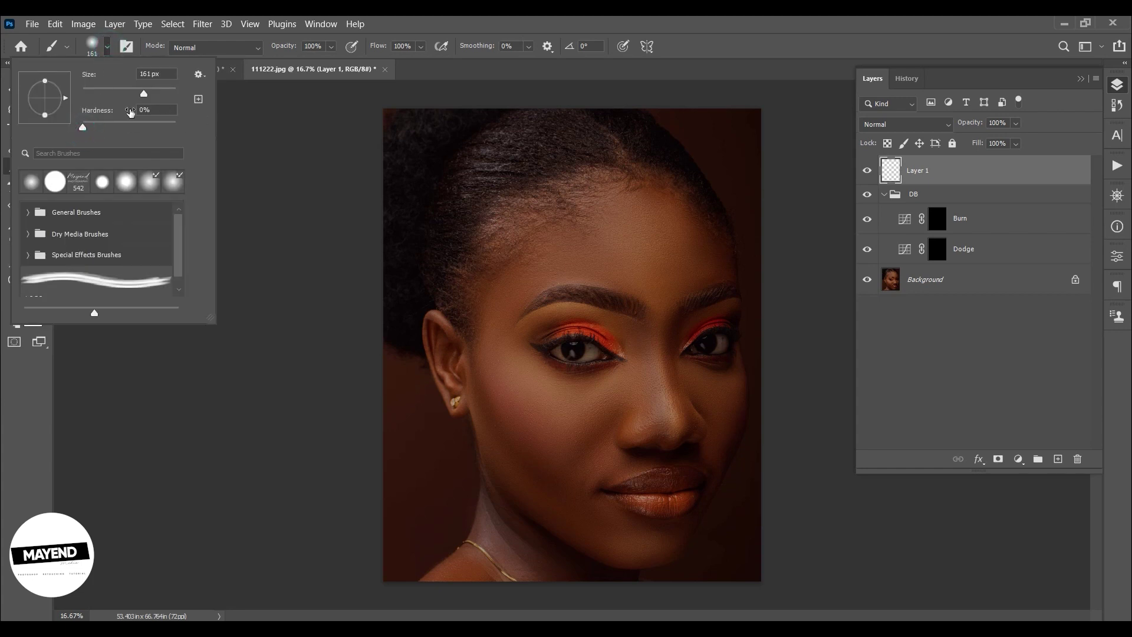
drag(82, 129, 176, 128)
drag(143, 94, 122, 93)
Paint dark blue guide marks on the areas to dodge: forehead, under both eyes, chin, brow bones and nose bridge
click(649, 216)
mouse_move(651, 216)
mouse_down()
mouse_move(640, 246)
mouse_move(649, 260)
mouse_up()
click(671, 238)
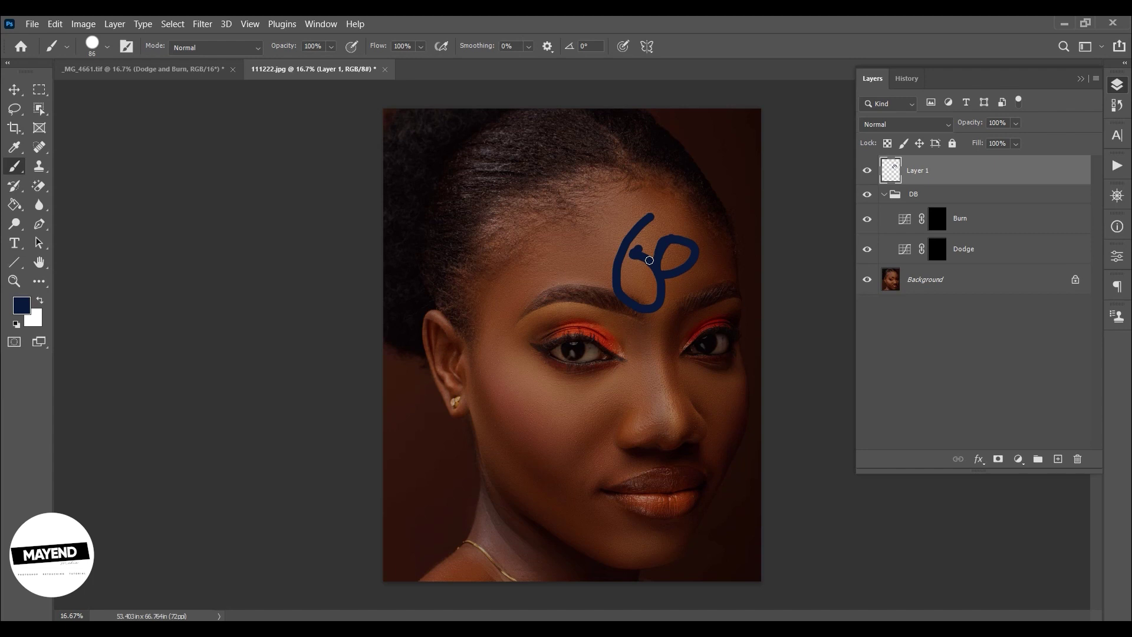
mouse_move(557, 397)
mouse_down()
mouse_move(586, 387)
mouse_move(581, 428)
mouse_up()
drag(711, 390, 723, 386)
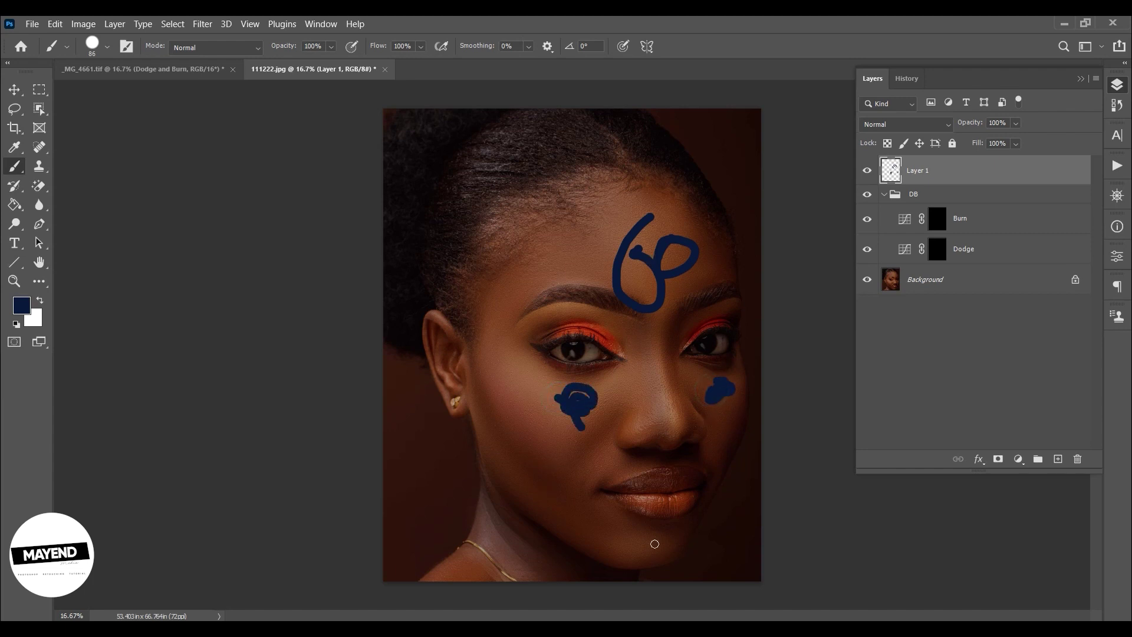
drag(642, 546, 650, 531)
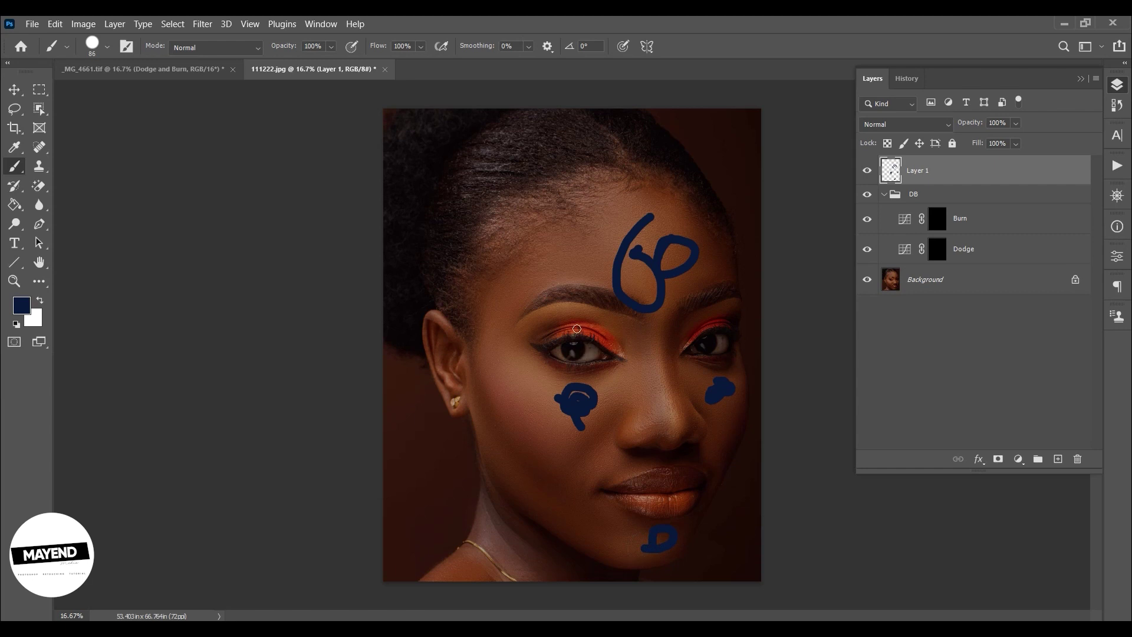
drag(564, 303, 558, 305)
drag(721, 302, 732, 304)
drag(657, 334, 677, 430)
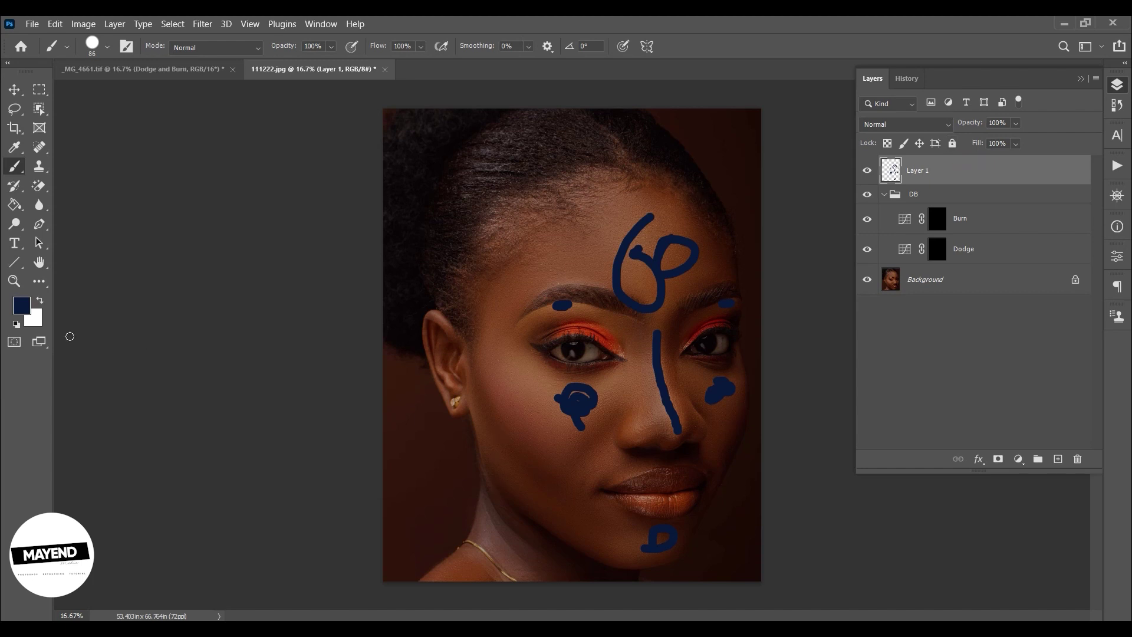
Switch to white and paint guide marks on the areas to burn: cheek hollow, both forehead sides and both sides of the nose
key(x)
mouse_move(496, 411)
mouse_down()
mouse_move(552, 494)
mouse_move(523, 447)
mouse_up()
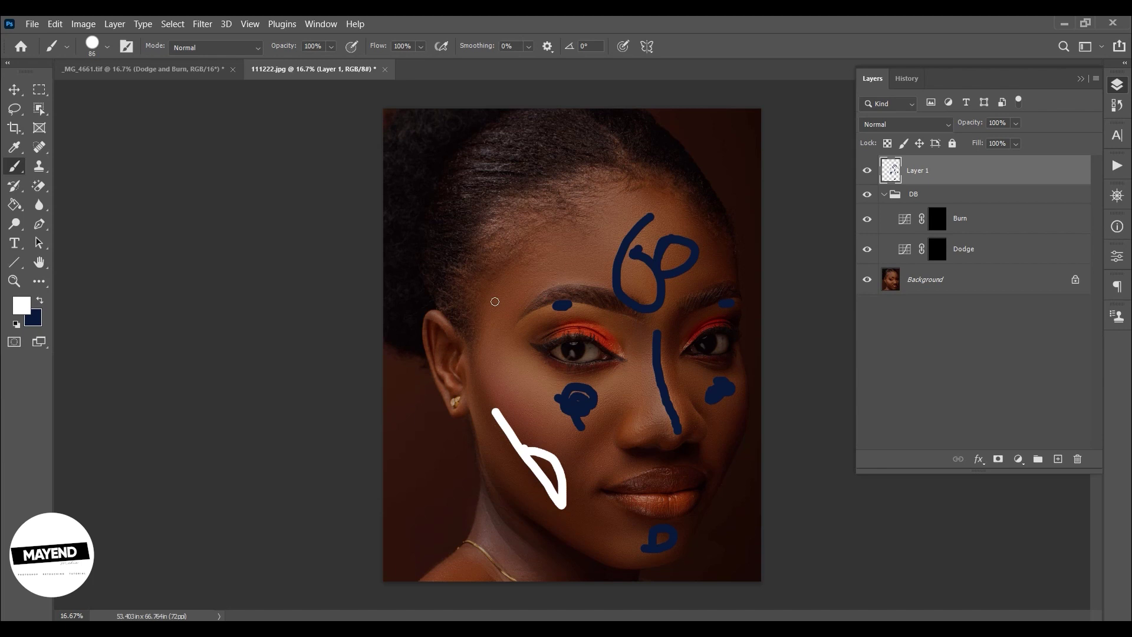
mouse_move(552, 236)
mouse_down()
mouse_move(566, 257)
mouse_move(540, 273)
mouse_up()
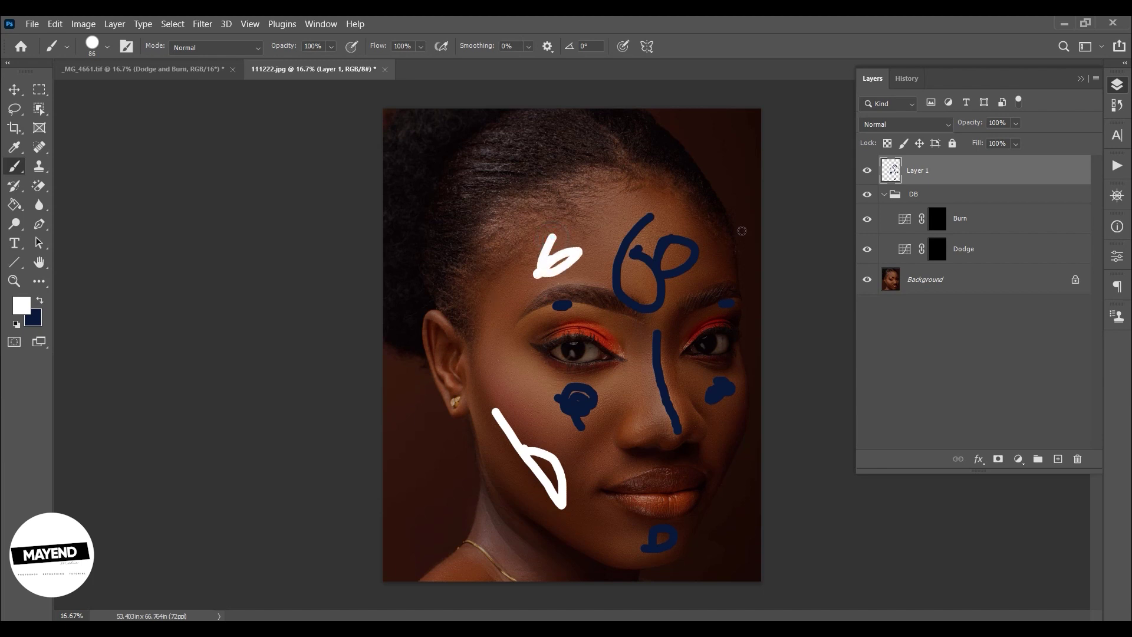
drag(714, 240, 719, 253)
drag(643, 413, 649, 429)
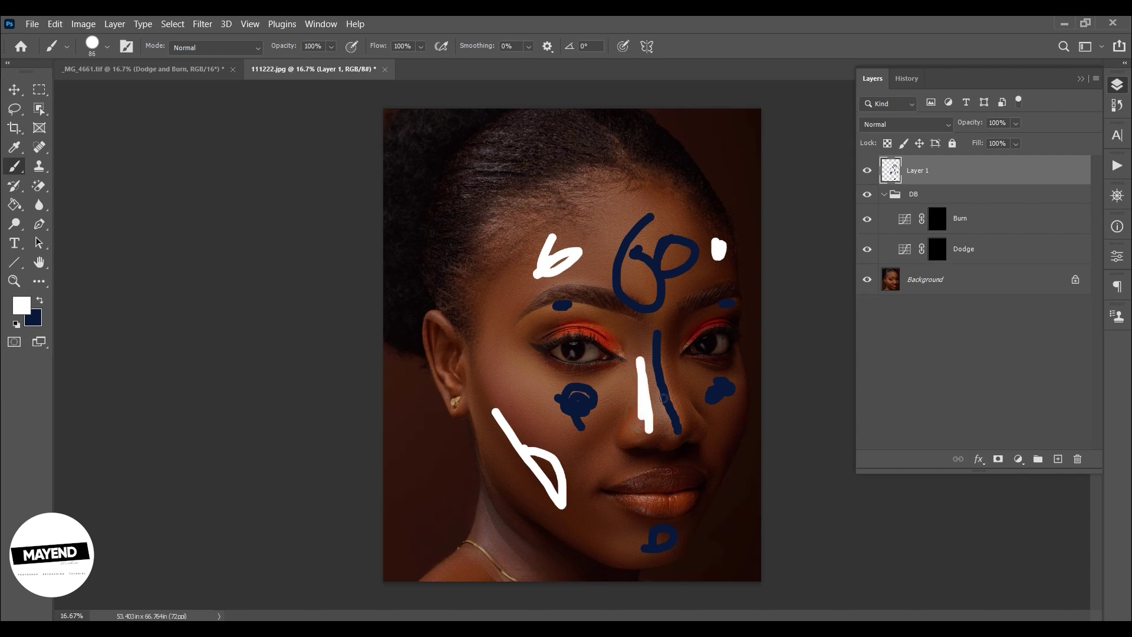
mouse_move(674, 363)
mouse_down()
mouse_move(672, 397)
mouse_move(686, 407)
mouse_up()
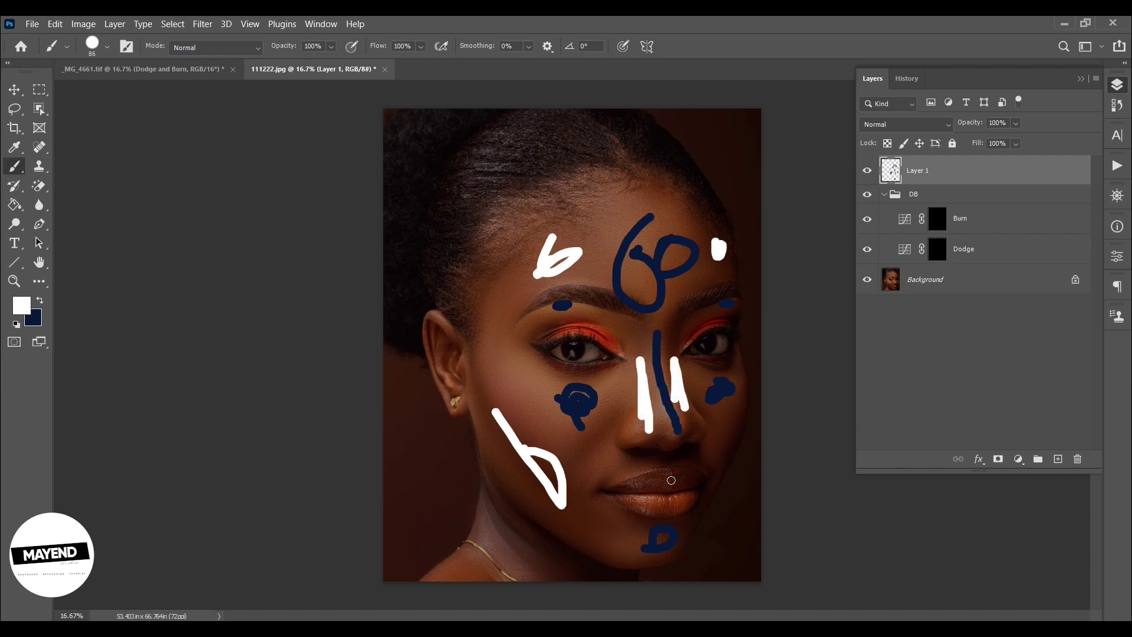
Paint white burn guide marks above the upper lip and on the jaw, and delete the guide-mark layer
drag(627, 466, 684, 459)
mouse_move(601, 534)
mouse_down()
mouse_move(582, 520)
mouse_move(571, 542)
mouse_up()
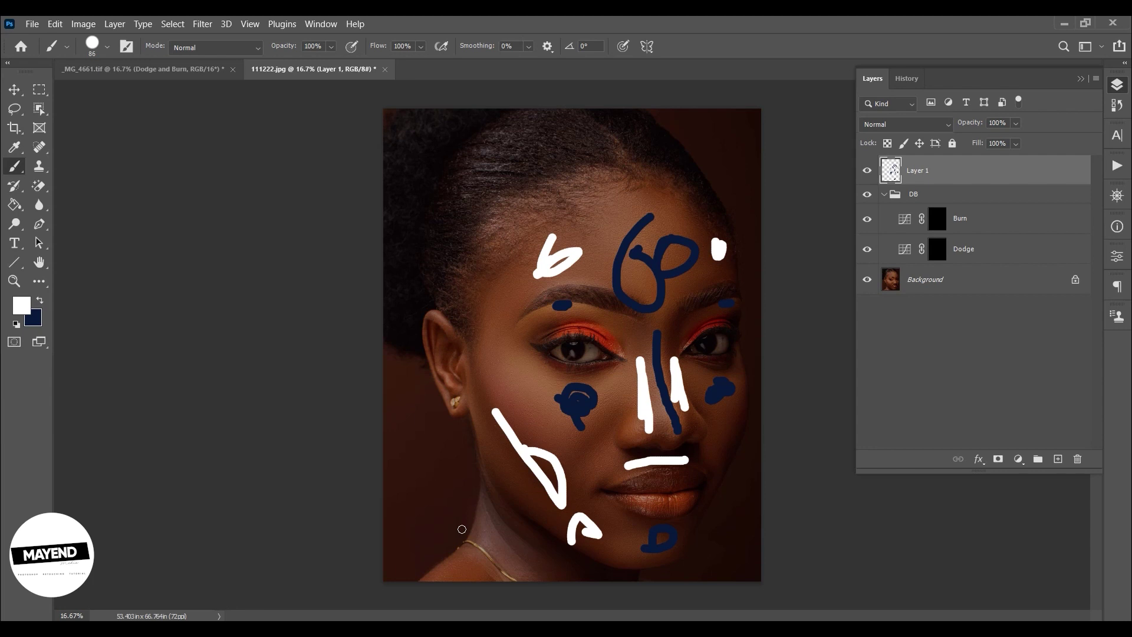
key(Delete)
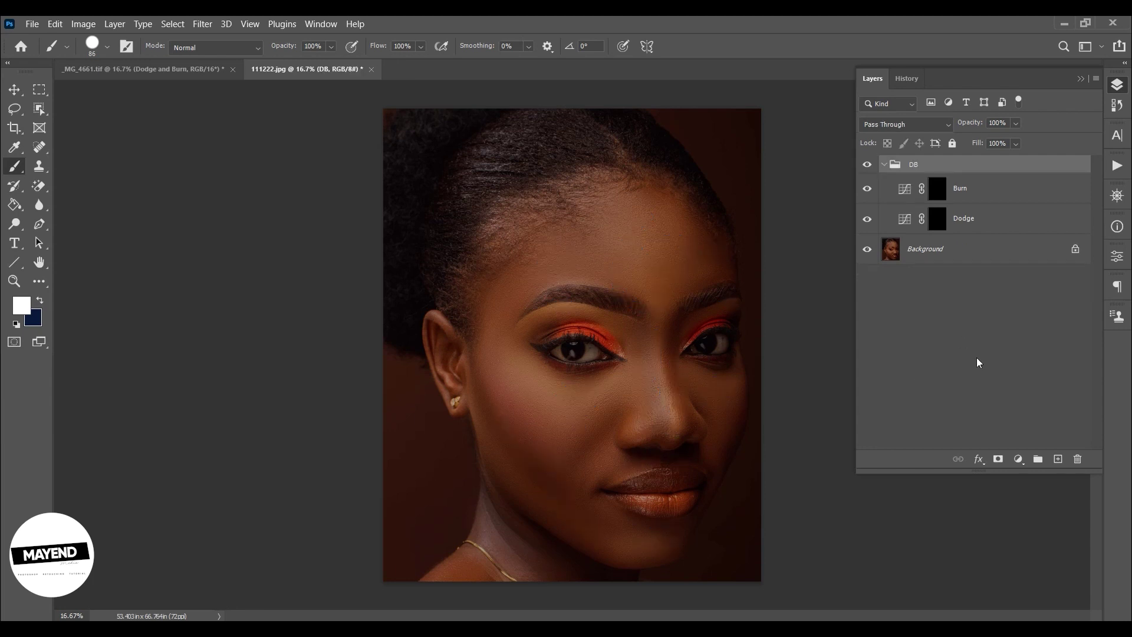
Select the Dodge layer's mask and set the brush to 3% flow and 0% hardness
click(991, 221)
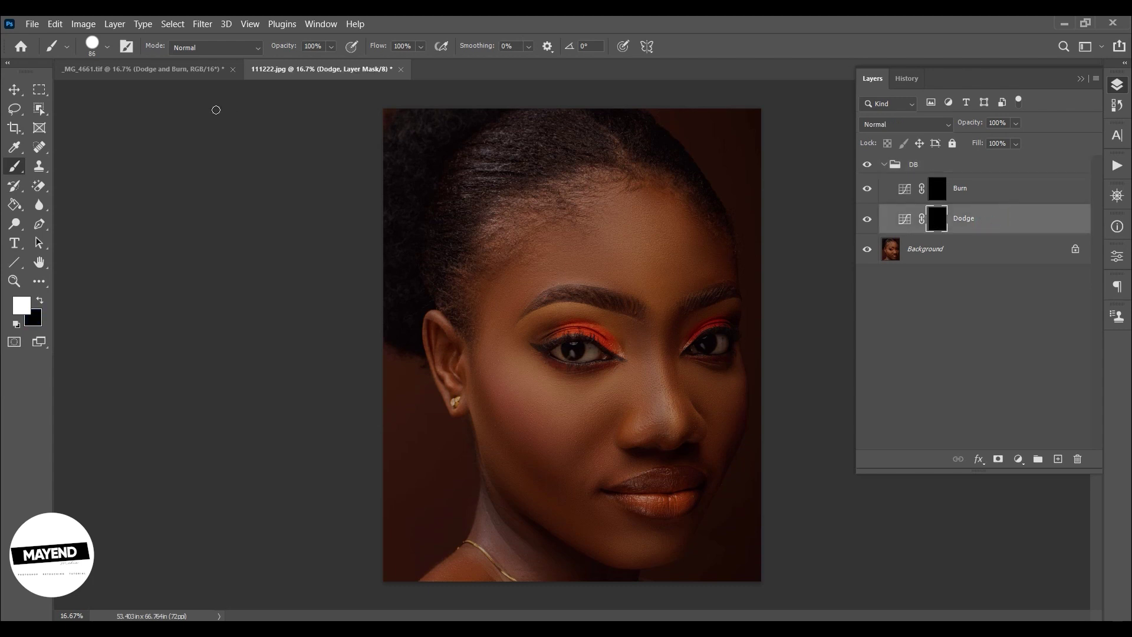
click(412, 43)
text(3)
click(107, 47)
drag(177, 128, 83, 127)
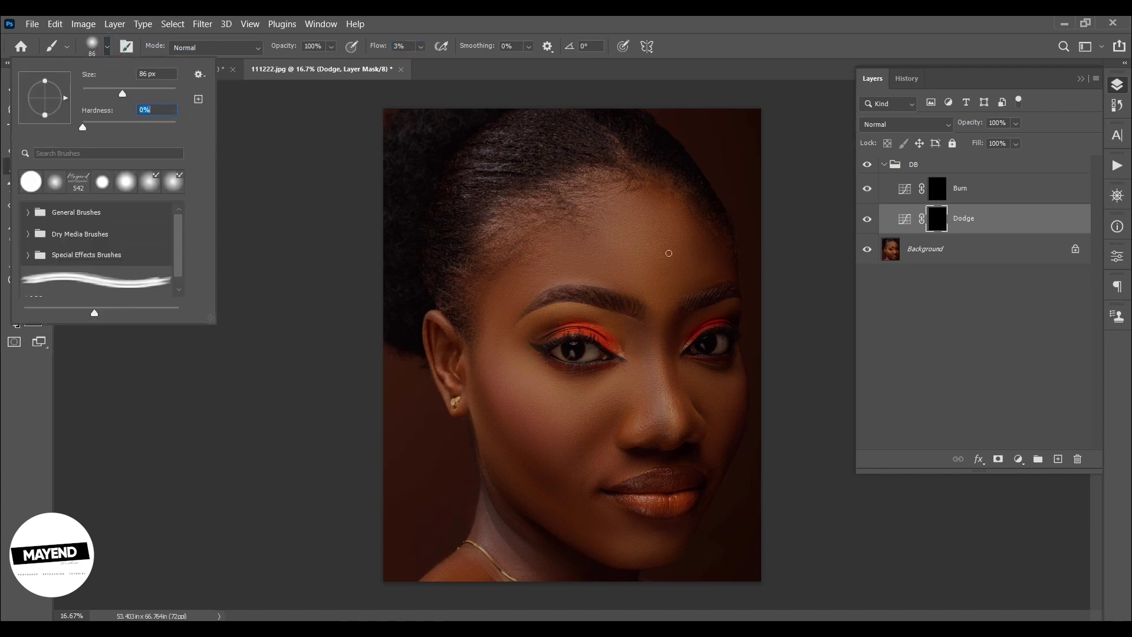
key(Return)
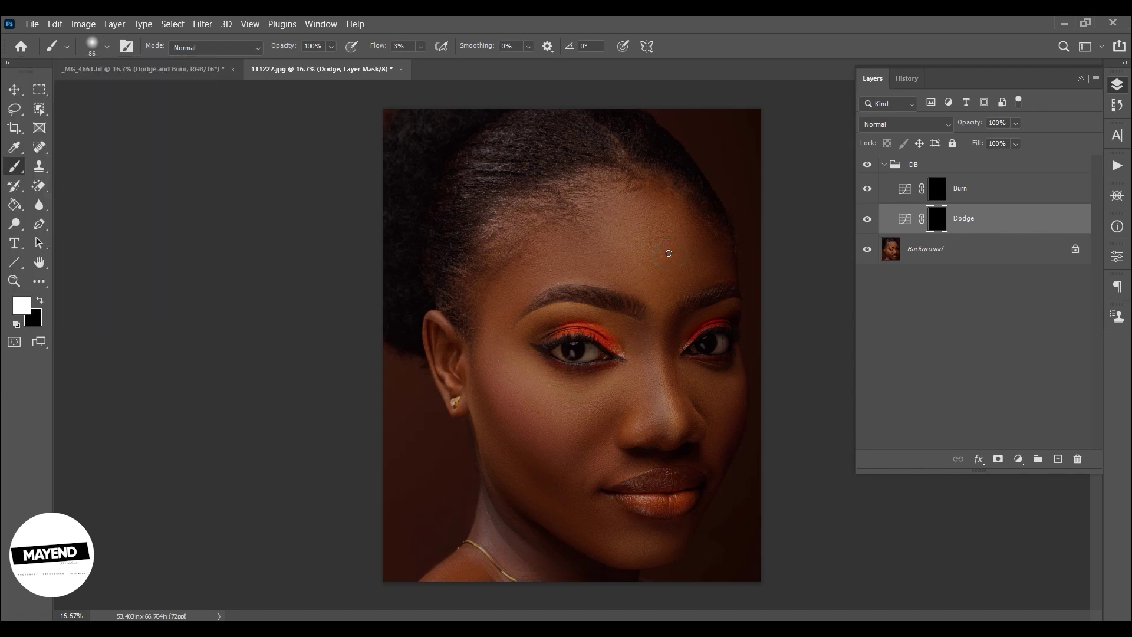
Enlarge the brush to 400 px, dodge the forehead in white, and compare by hiding and showing the DB group
key(bracketright)
key(bracketright)
key(bracketright)
key(bracketright)
key(bracketright)
key(bracketright)
key(bracketright)
key(bracketright)
key(bracketright)
key(bracketright)
key(bracketright)
key(bracketright)
key(bracketright)
key(bracketright)
key(bracketleft)
key(bracketleft)
key(bracketleft)
mouse_move(637, 241)
mouse_down()
mouse_move(638, 227)
mouse_move(626, 242)
mouse_move(644, 245)
mouse_move(640, 257)
mouse_move(642, 218)
mouse_move(621, 230)
mouse_move(640, 237)
mouse_up()
key(bracketleft)
key(bracketleft)
key(bracketleft)
key(bracketleft)
key(bracketleft)
key(bracketleft)
click(602, 260)
mouse_move(525, 279)
mouse_down()
mouse_move(596, 266)
mouse_move(576, 253)
mouse_move(554, 262)
mouse_move(599, 266)
mouse_move(519, 283)
mouse_move(576, 236)
mouse_move(639, 255)
mouse_up()
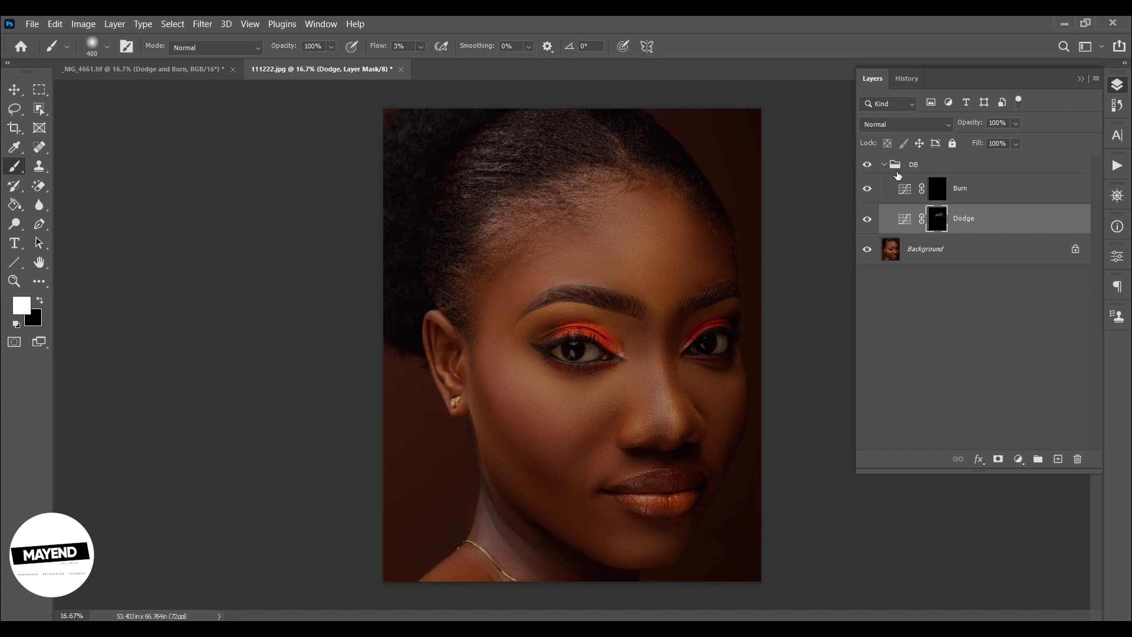
click(866, 166)
click(865, 166)
click(865, 167)
click(866, 167)
Dodge the areas under both eyes and the chin, and check the effect by toggling the DB group's visibility
mouse_move(581, 399)
mouse_down()
mouse_move(541, 385)
mouse_move(580, 399)
mouse_move(599, 389)
mouse_move(536, 378)
mouse_move(565, 422)
mouse_move(610, 380)
mouse_move(562, 424)
mouse_move(571, 400)
mouse_move(557, 389)
mouse_move(588, 385)
mouse_move(545, 384)
mouse_move(587, 382)
mouse_move(552, 383)
mouse_up()
mouse_move(704, 402)
mouse_down()
mouse_move(714, 398)
mouse_move(725, 379)
mouse_move(692, 370)
mouse_move(722, 393)
mouse_move(736, 372)
mouse_move(690, 384)
mouse_move(707, 403)
mouse_move(707, 370)
mouse_move(639, 416)
mouse_move(705, 410)
mouse_move(714, 384)
mouse_up()
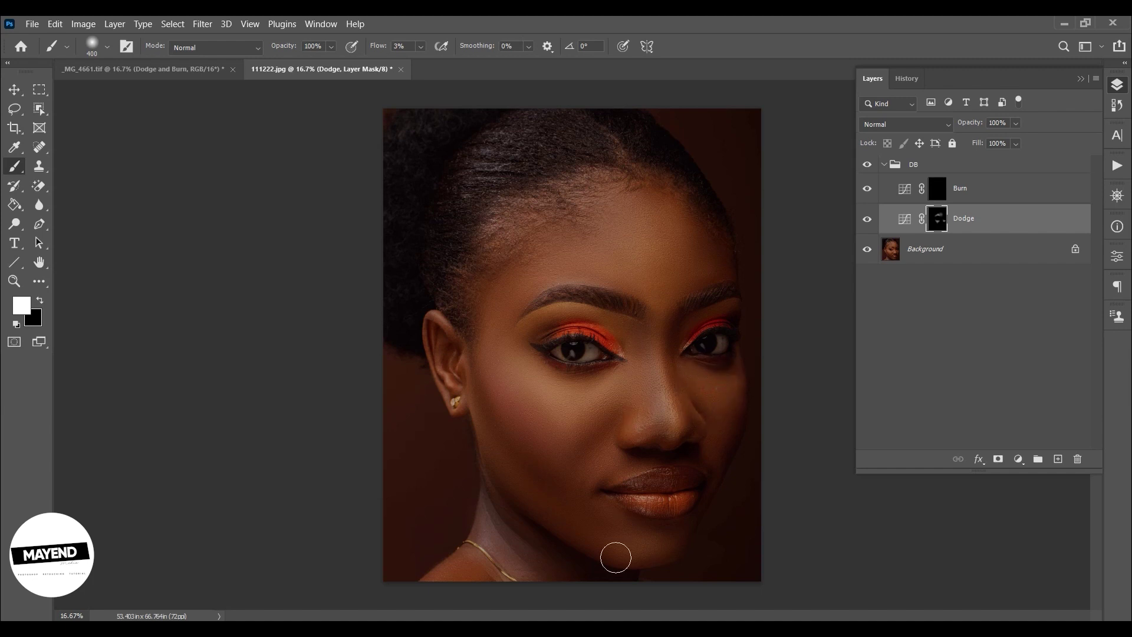
mouse_move(629, 549)
mouse_down()
mouse_move(650, 538)
mouse_move(609, 541)
mouse_move(662, 541)
mouse_move(619, 544)
mouse_move(642, 545)
mouse_up()
click(868, 164)
click(868, 164)
click(868, 165)
click(867, 165)
click(868, 165)
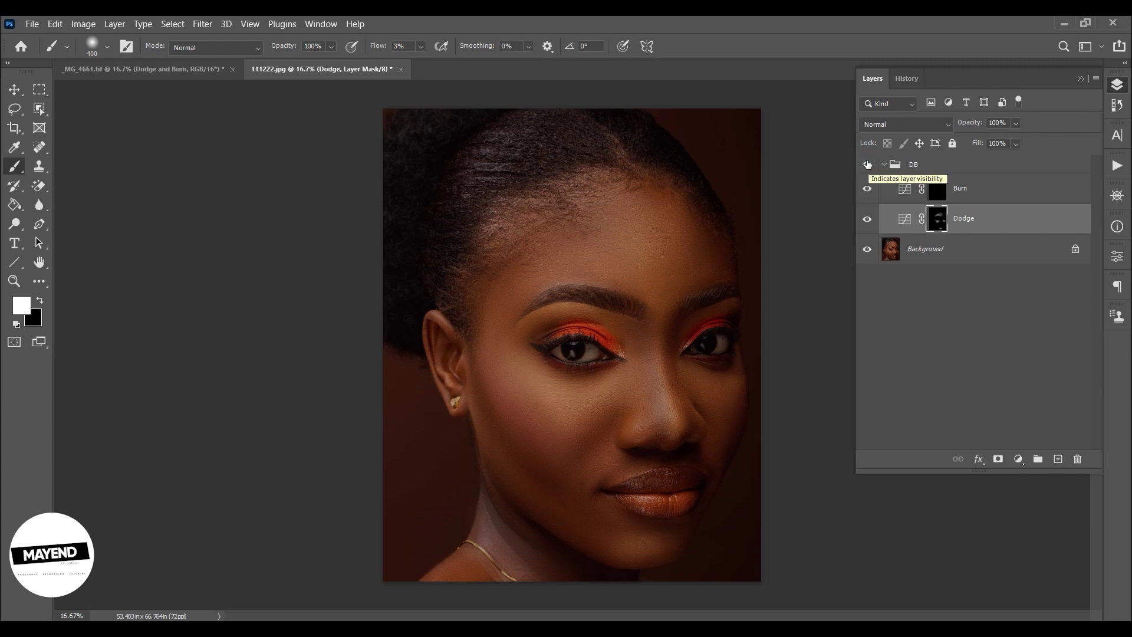
click(867, 164)
Reduce the brush to 150 px and dodge along the nose bridge from the tip to between the eyebrows
key(bracketleft)
key(bracketleft)
key(bracketleft)
key(bracketleft)
key(bracketleft)
drag(673, 425, 659, 368)
drag(674, 428, 653, 320)
mouse_move(658, 361)
mouse_down()
mouse_move(676, 433)
mouse_move(661, 376)
mouse_up()
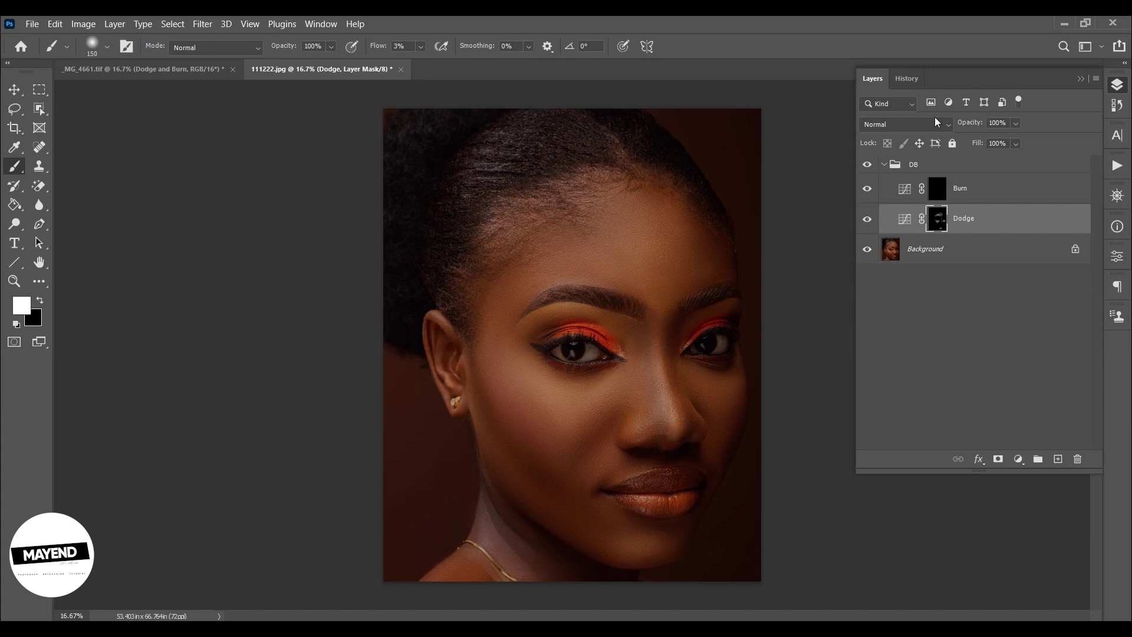
Erase the dodging on the nose tip by painting black on the Dodge mask at 100% flow, and return to white
click(936, 188)
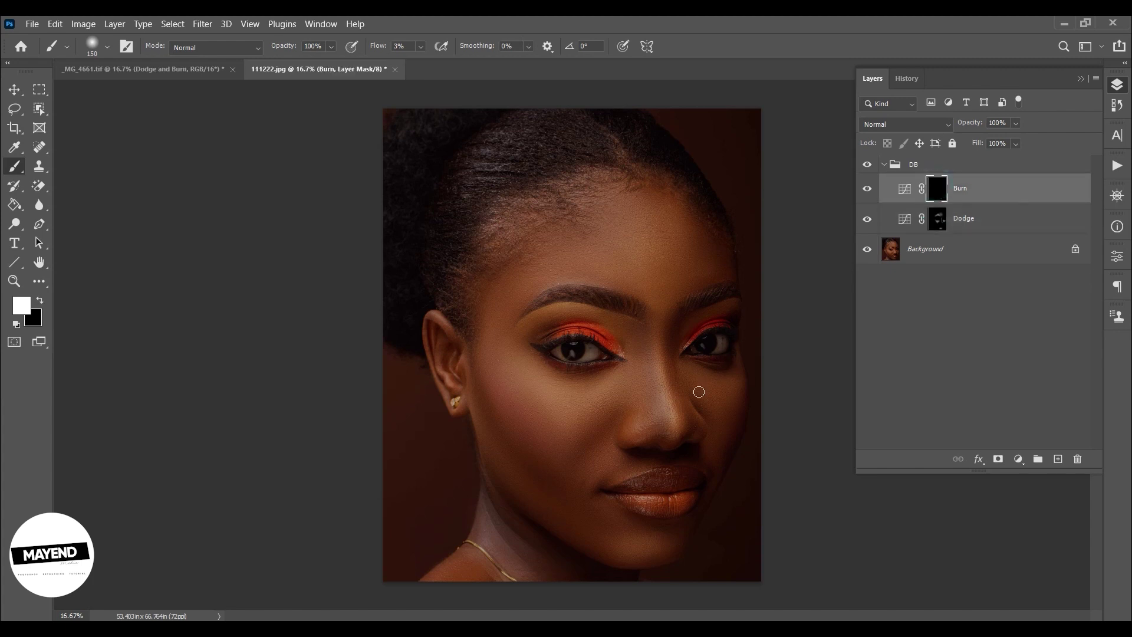
click(670, 423)
click(938, 226)
key(x)
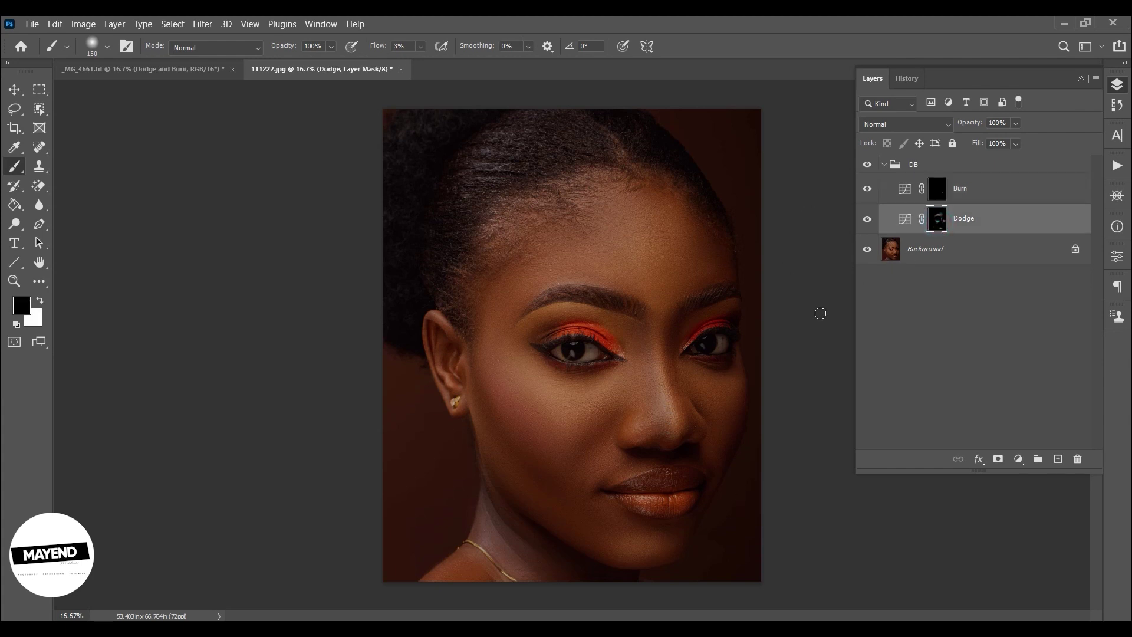
click(680, 427)
click(665, 425)
drag(378, 48, 490, 52)
click(667, 417)
key(x)
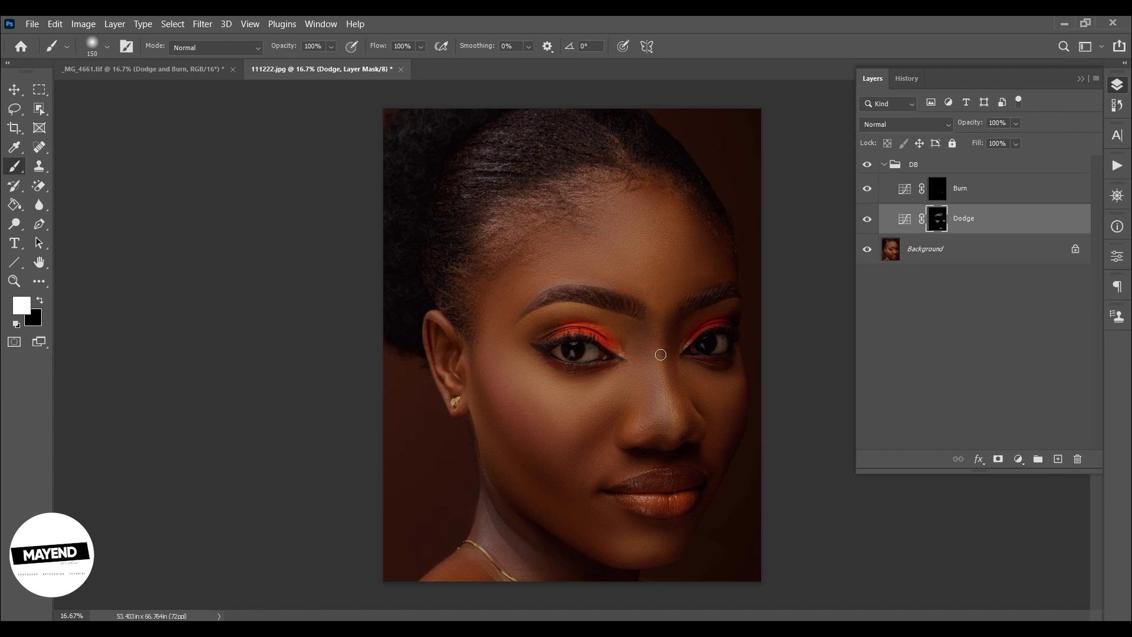
Undo the full-flow stroke on the nose bridge, set the flow to 2% and dodge the bridge softly
drag(657, 331, 659, 375)
key(ctrl+z)
click(413, 47)
text(3)
key(Return)
mouse_move(659, 366)
mouse_down()
mouse_move(653, 315)
mouse_move(660, 383)
mouse_up()
Select the Burn layer's mask and burn the cheek hollow and both sides of the forehead with a larger brush
click(935, 192)
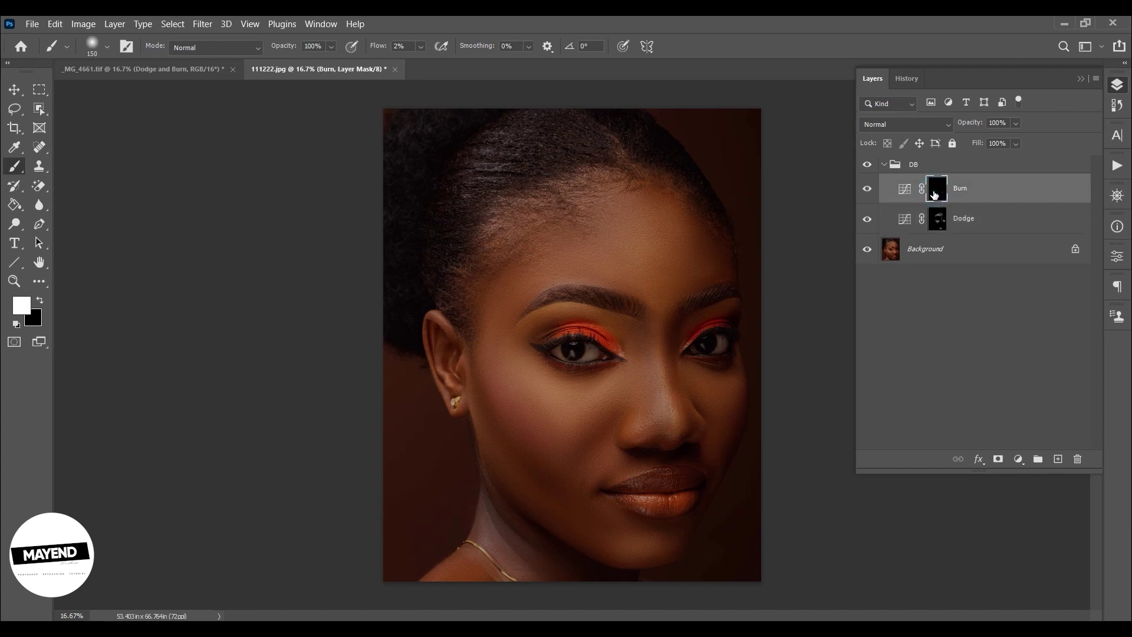
key(bracketright)
key(bracketright)
key(bracketright)
key(bracketright)
drag(505, 432, 487, 391)
key(bracketright)
mouse_move(518, 462)
mouse_down()
mouse_move(586, 523)
mouse_move(473, 414)
mouse_move(547, 424)
mouse_move(547, 451)
mouse_move(564, 444)
mouse_move(536, 441)
mouse_up()
mouse_move(551, 271)
mouse_down()
mouse_move(579, 246)
mouse_move(524, 267)
mouse_move(492, 305)
mouse_move(585, 232)
mouse_up()
mouse_move(708, 251)
mouse_down()
mouse_move(690, 222)
mouse_move(697, 264)
mouse_up()
Burn around the nose and along the jawline with a 250 px brush, and compare with the DB group off and on
key(bracketleft)
key(bracketleft)
key(bracketleft)
key(bracketleft)
mouse_move(654, 419)
mouse_down()
mouse_move(646, 355)
mouse_move(662, 430)
mouse_move(642, 433)
mouse_move(687, 416)
mouse_move(669, 347)
mouse_move(684, 419)
mouse_move(718, 442)
mouse_move(706, 456)
mouse_move(717, 442)
mouse_up()
mouse_move(670, 548)
mouse_down()
mouse_move(649, 556)
mouse_move(548, 527)
mouse_move(518, 464)
mouse_up()
click(865, 166)
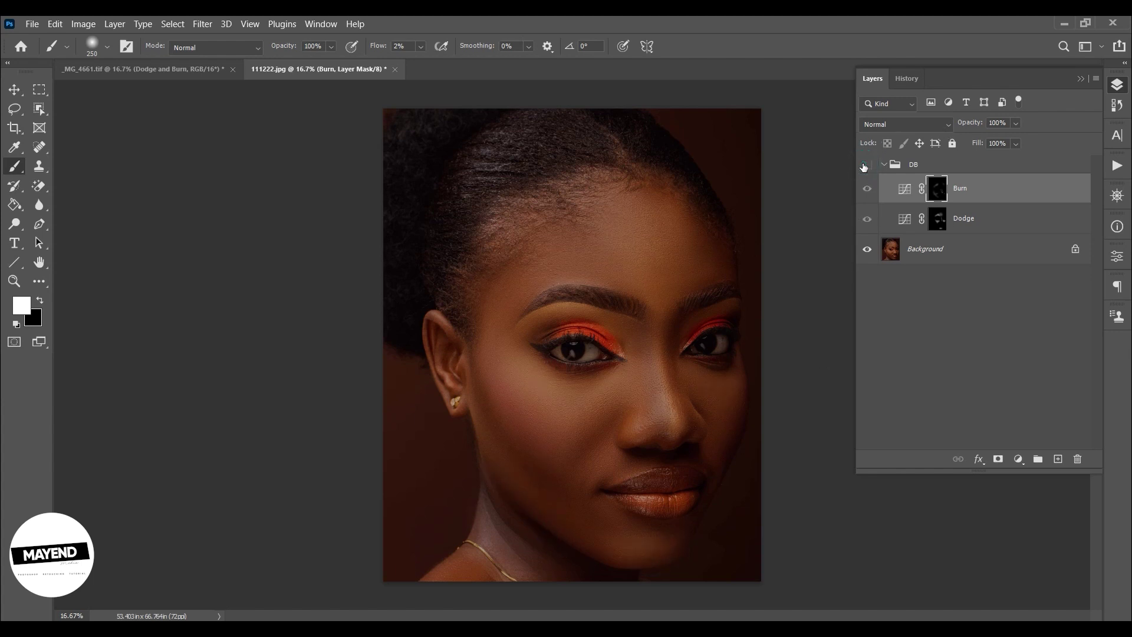
click(865, 165)
click(864, 167)
click(865, 167)
click(865, 167)
click(864, 167)
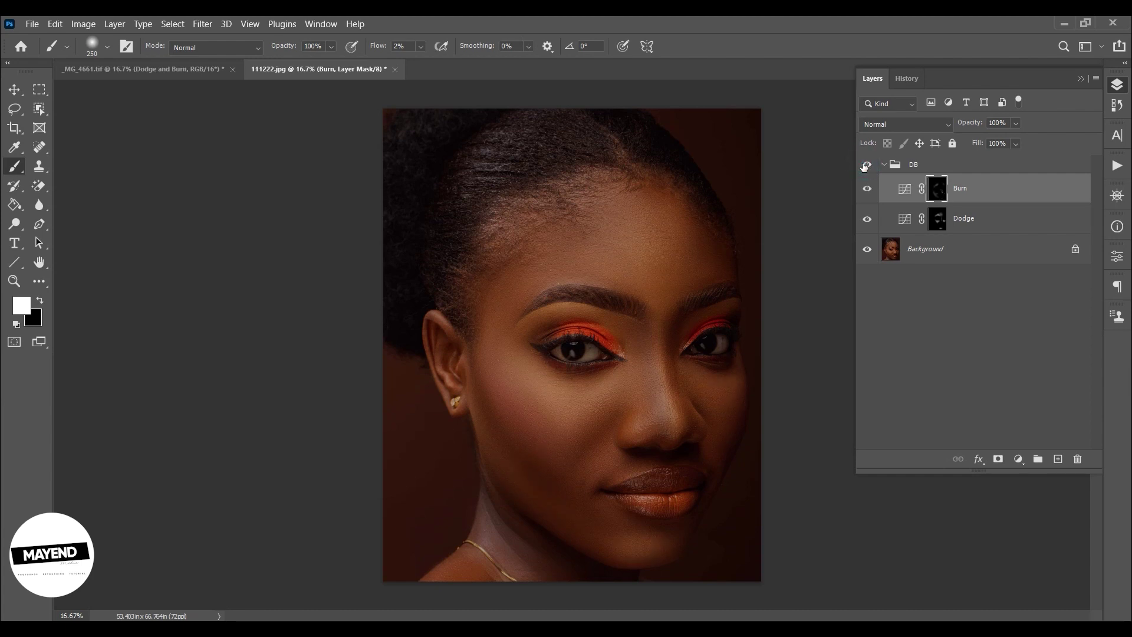
Dodge the chin and forehead a little more on the Dodge mask, and review the portrait with and without the DB group
click(937, 220)
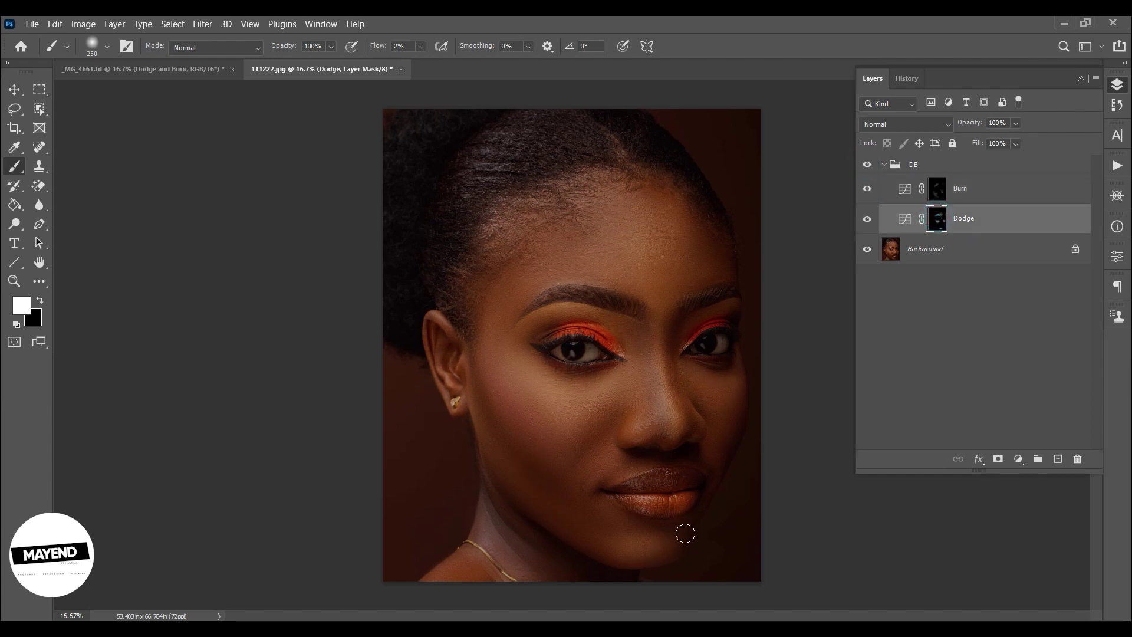
mouse_move(667, 552)
mouse_down()
mouse_move(680, 543)
mouse_move(607, 526)
mouse_move(616, 531)
mouse_move(626, 534)
mouse_move(612, 518)
mouse_up()
drag(666, 253, 676, 229)
click(866, 166)
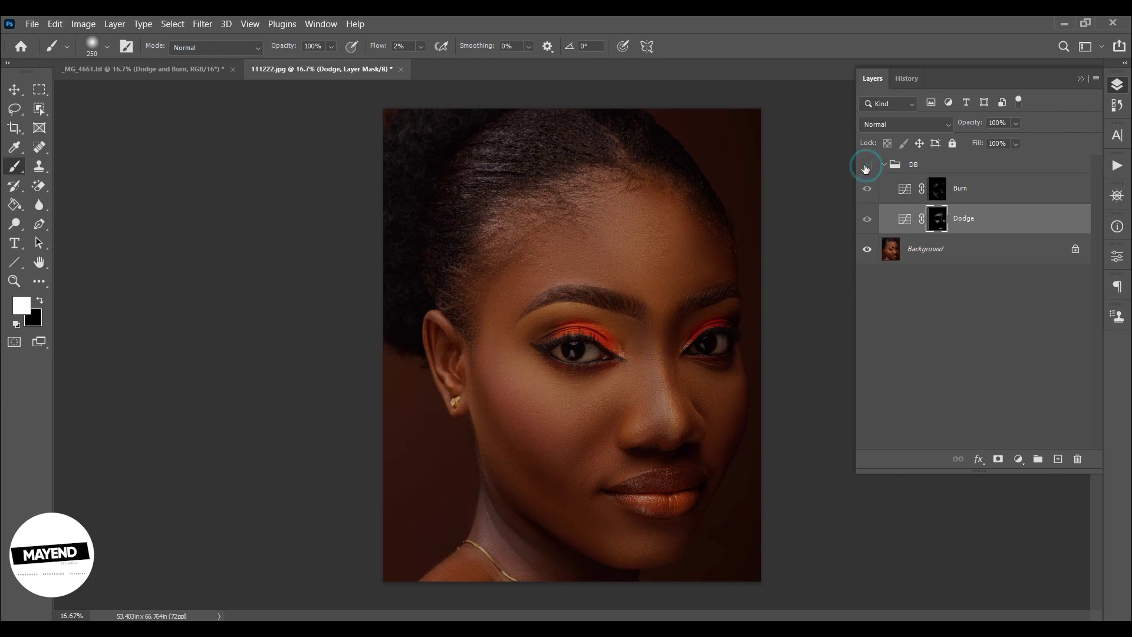
click(866, 166)
click(866, 165)
click(867, 166)
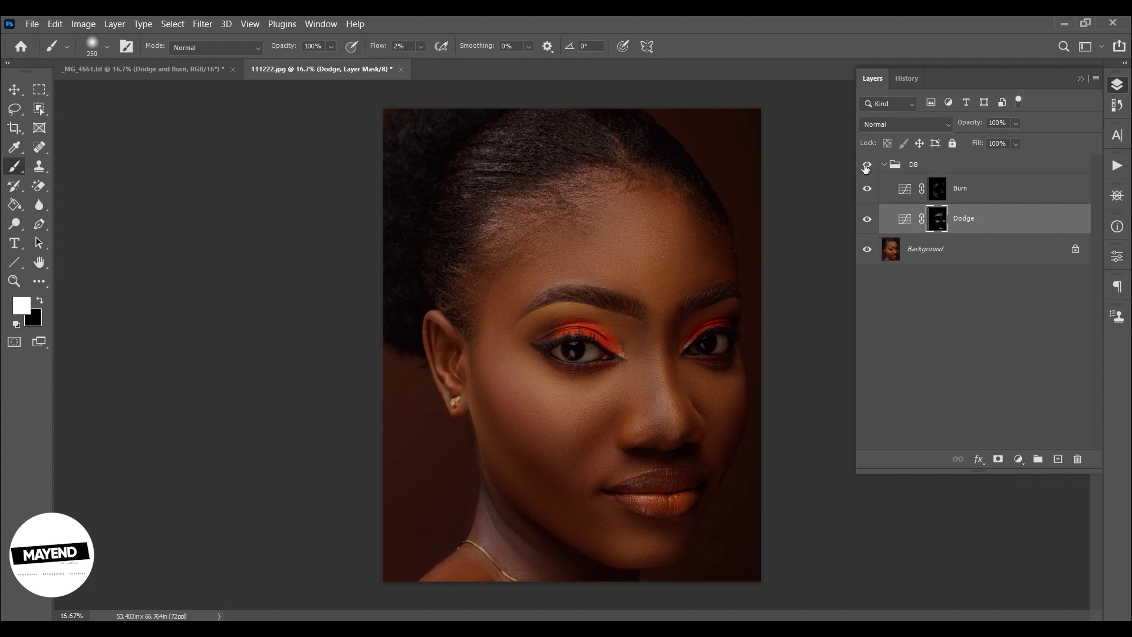
click(867, 165)
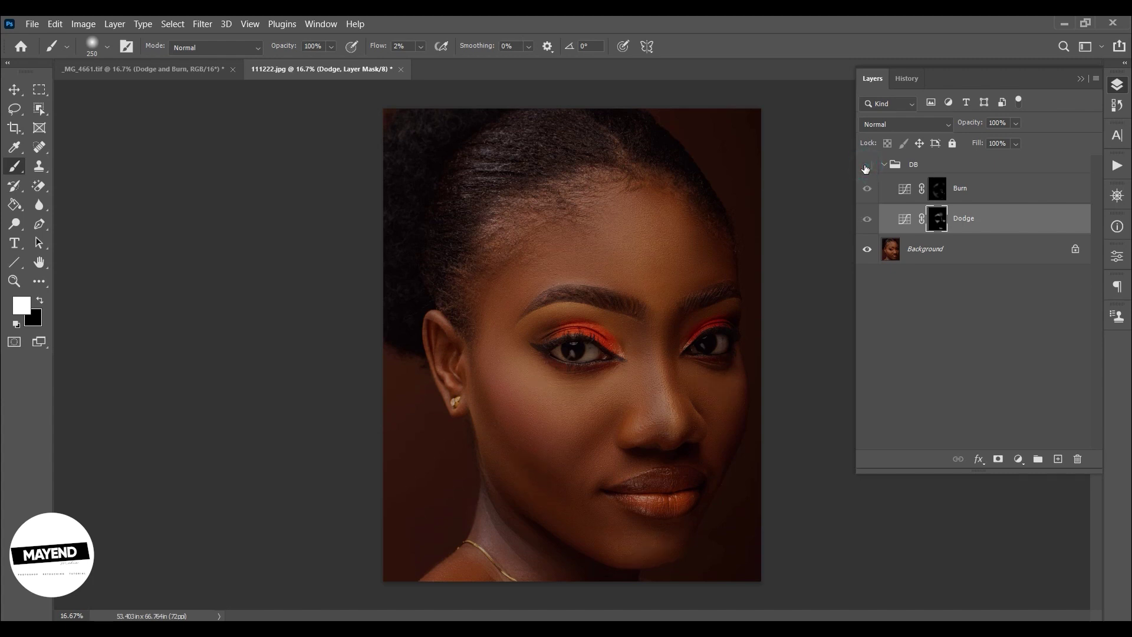
click(867, 167)
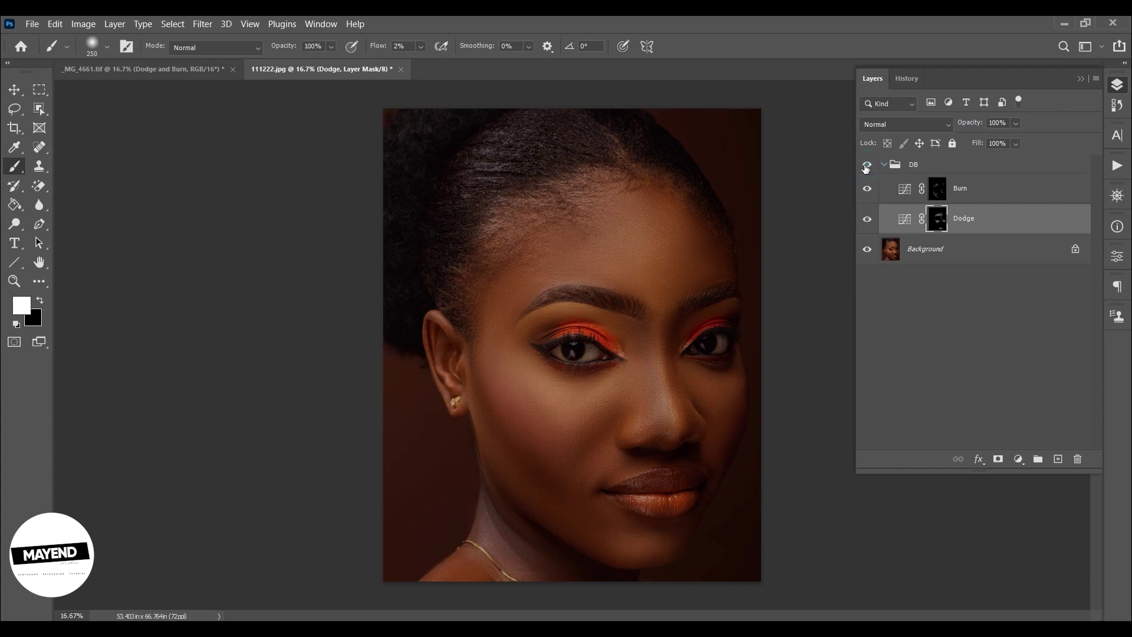